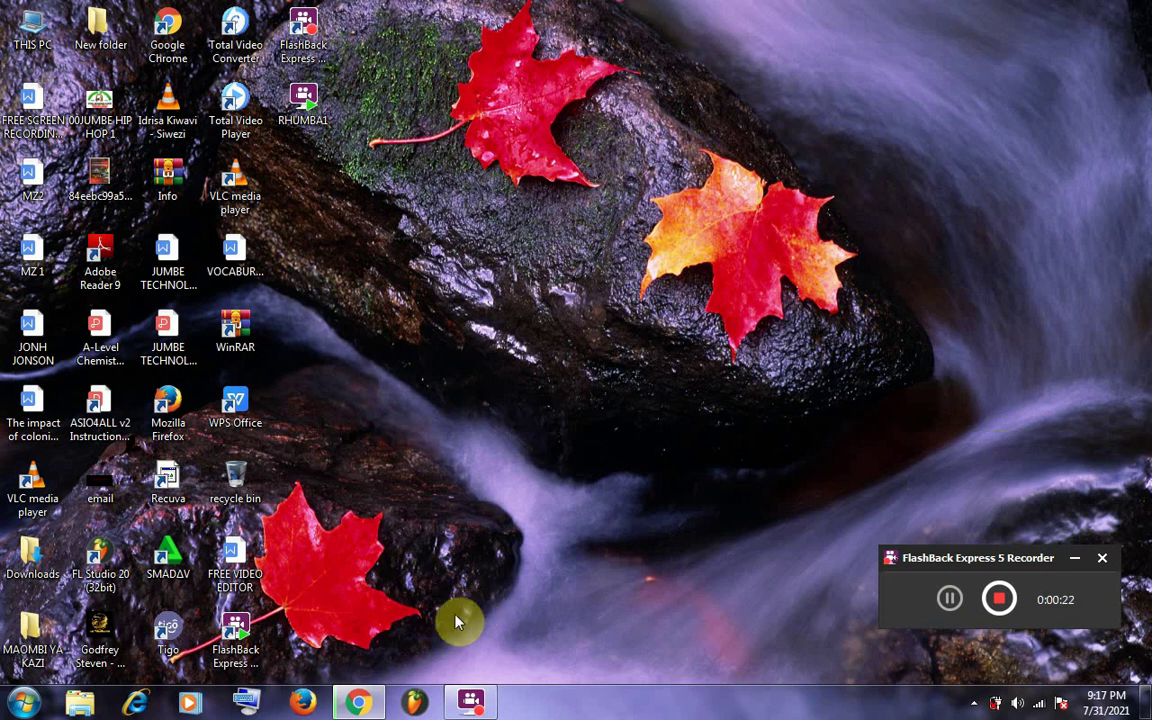
- Switch to FL Studio and open the recent project JUMBE44.flp
{"action": "left_click", "coordinate": [416, 700]}
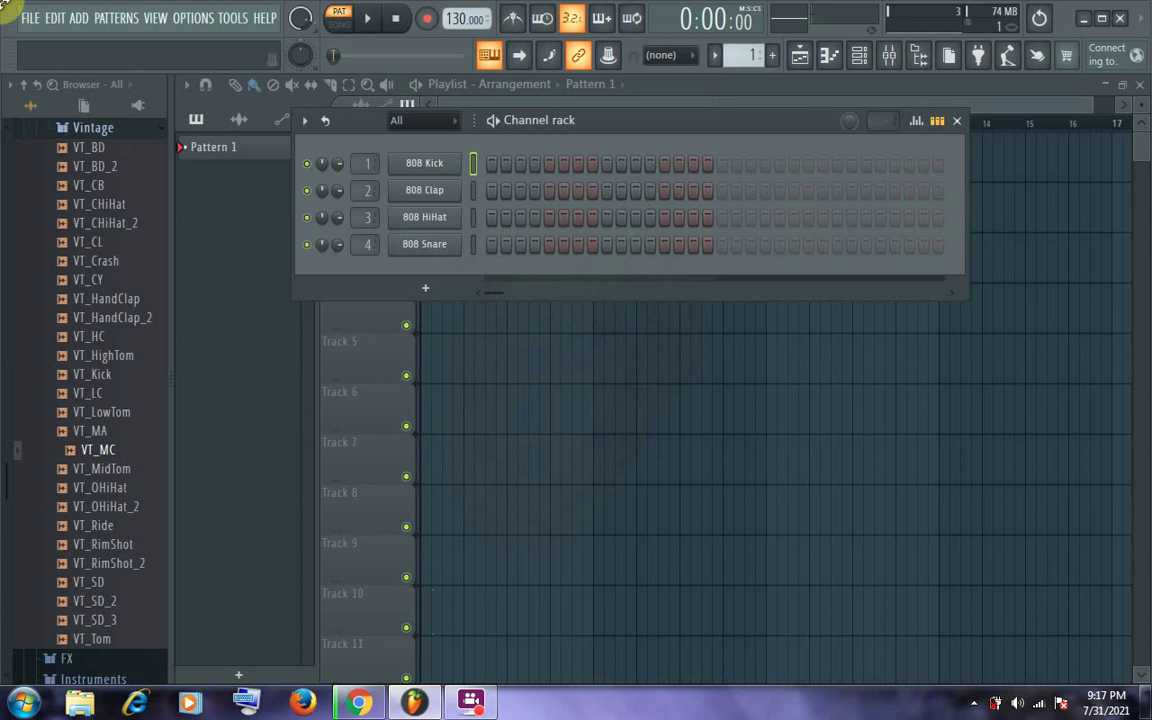
{"action": "left_click", "coordinate": [30, 18]}
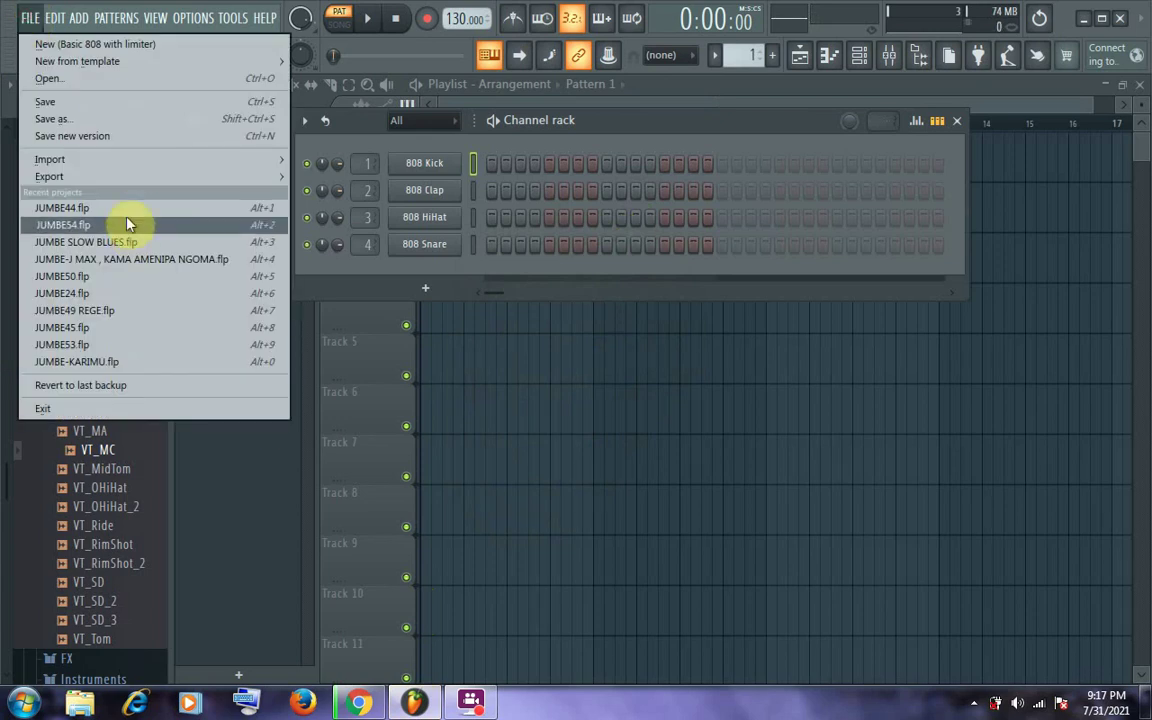
{"action": "left_click", "coordinate": [122, 208]}
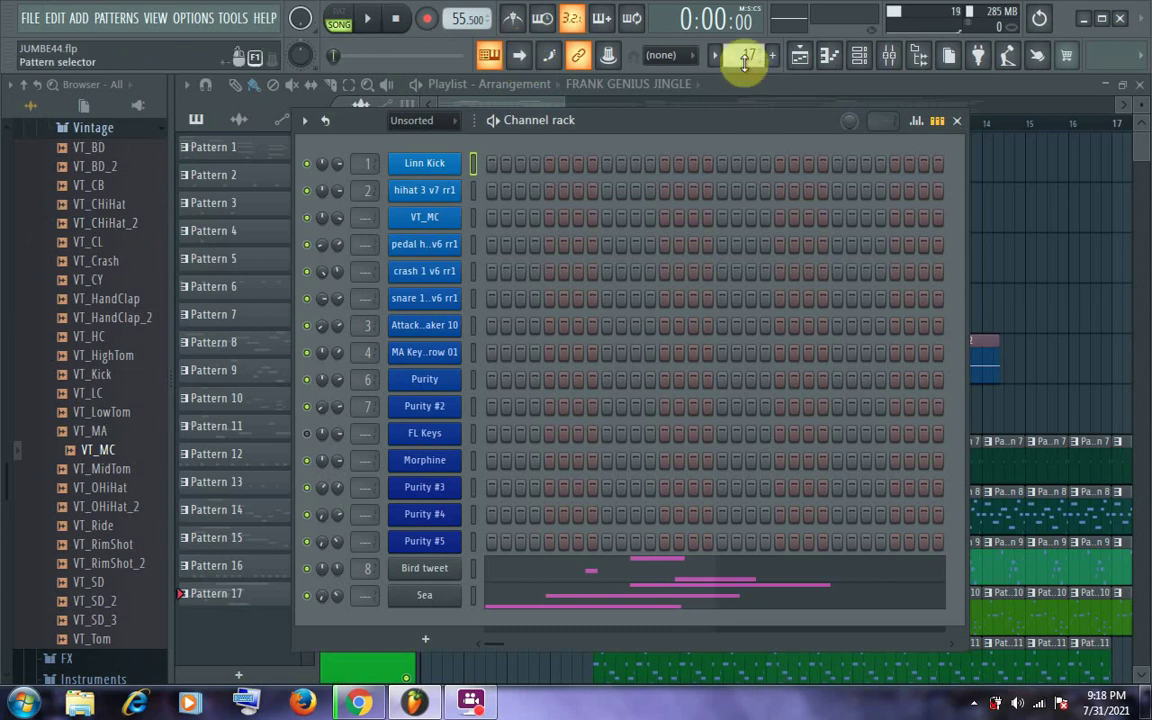
- Select Pattern 1, audition its Linn Kick beat in pattern mode, and stop playback
{"action": "scroll", "coordinate": [745, 60], "scroll_direction": "up", "scroll_amount": 14}
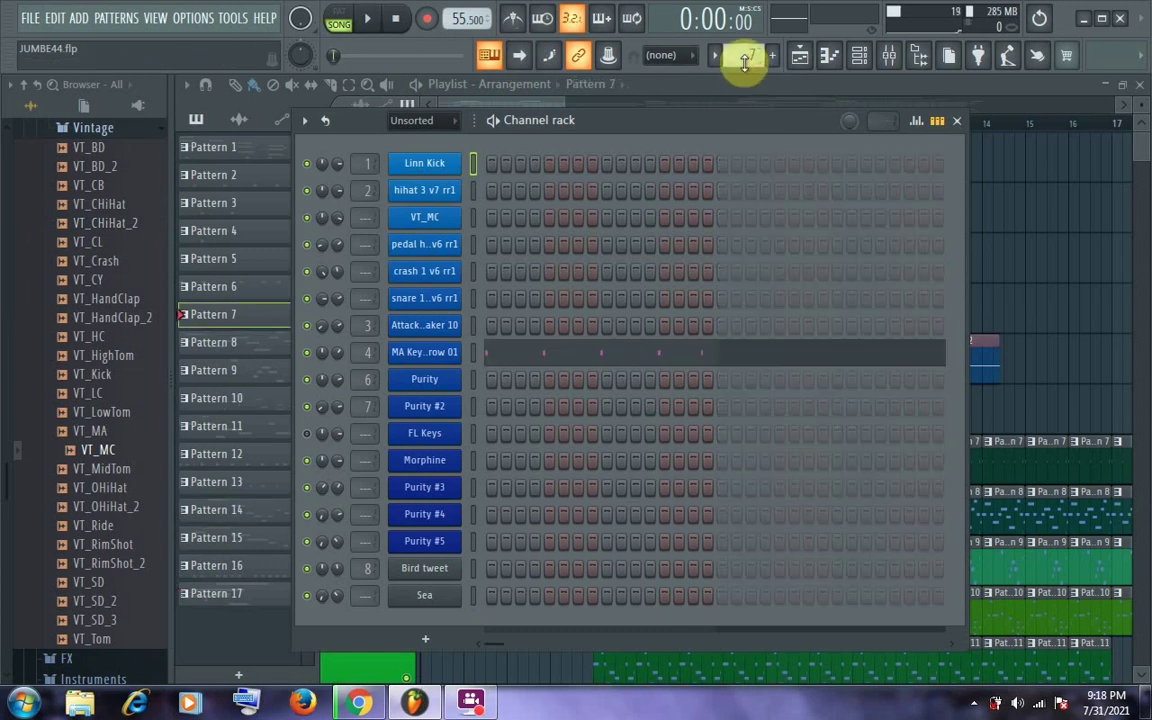
{"action": "scroll", "coordinate": [745, 60], "scroll_direction": "up", "scroll_amount": 2}
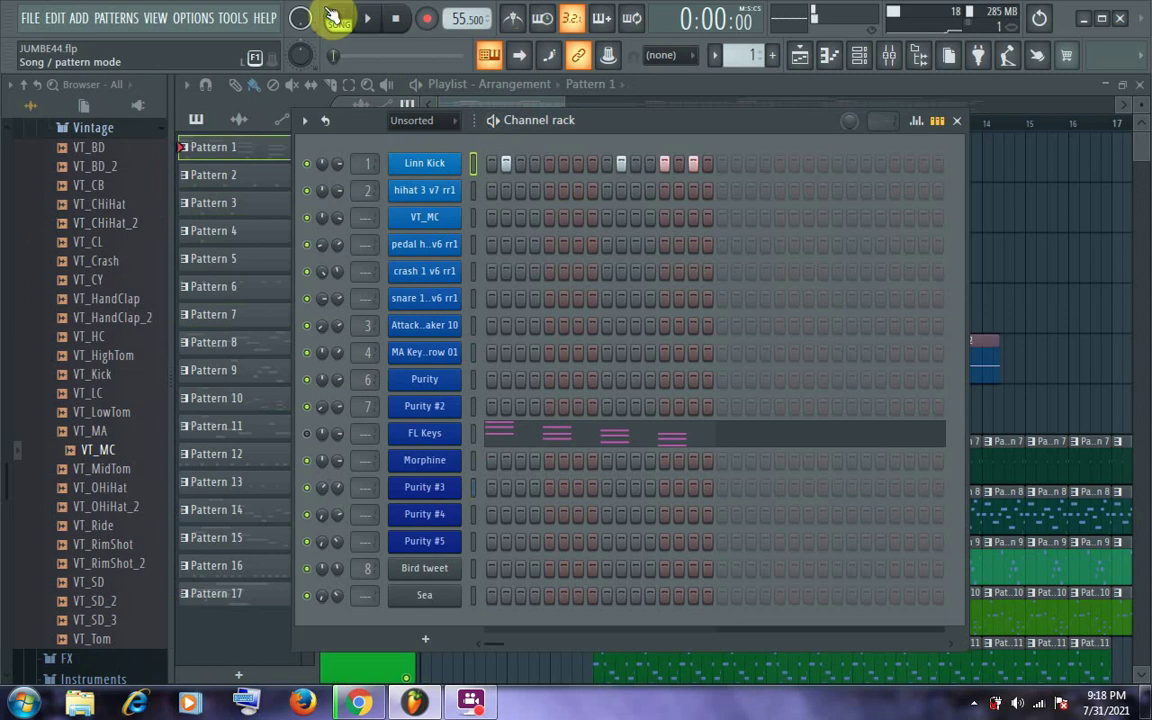
{"action": "key", "text": "space"}
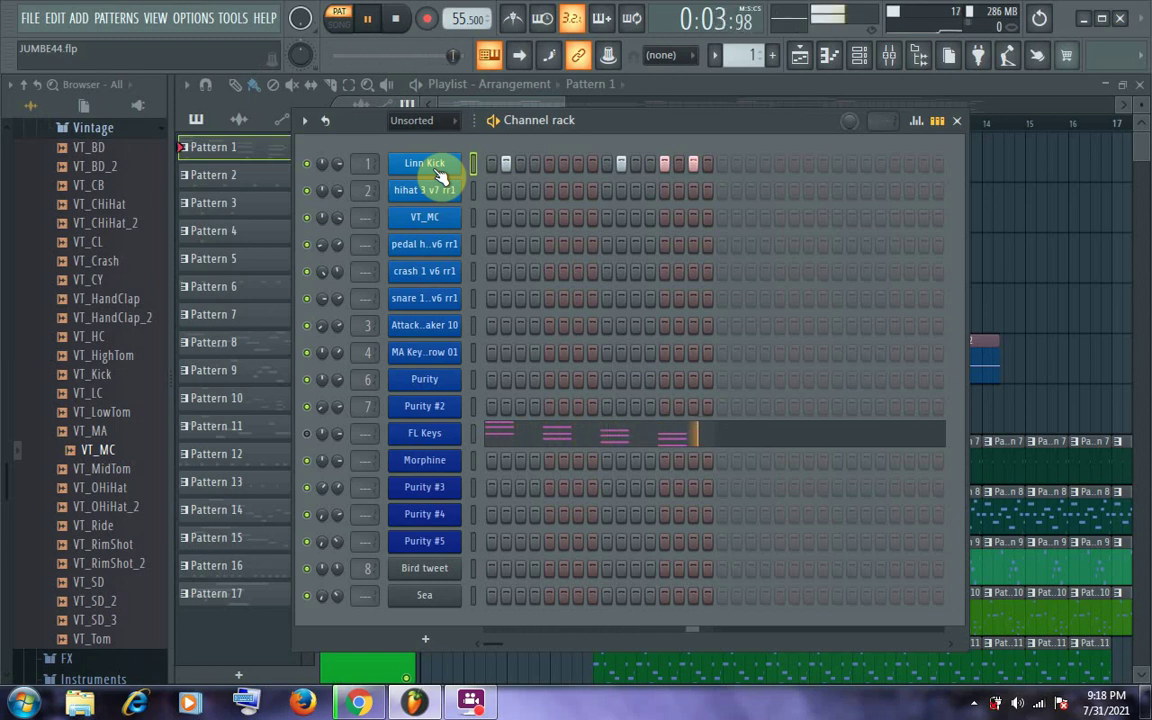
{"action": "key", "text": "space"}
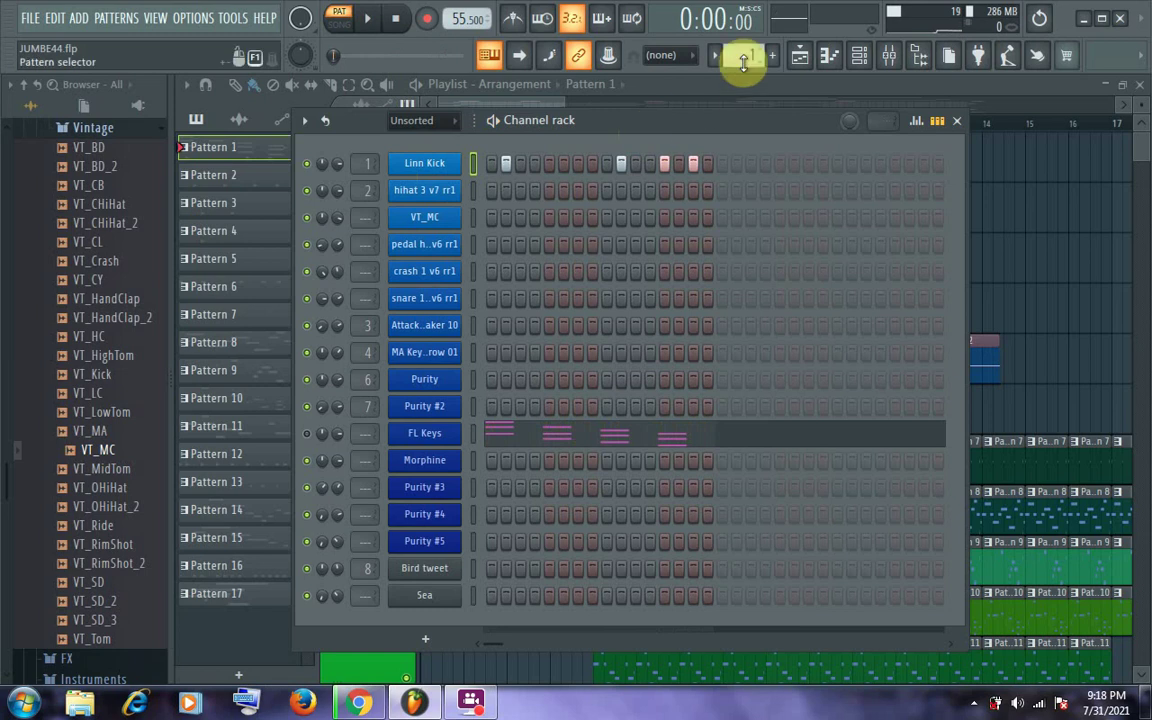
- Audition Pattern 2 with the hihat steps and Pattern 3 with the pedal hihat steps, stopping playback after each
{"action": "scroll", "coordinate": [745, 58], "scroll_direction": "up", "scroll_amount": 1}
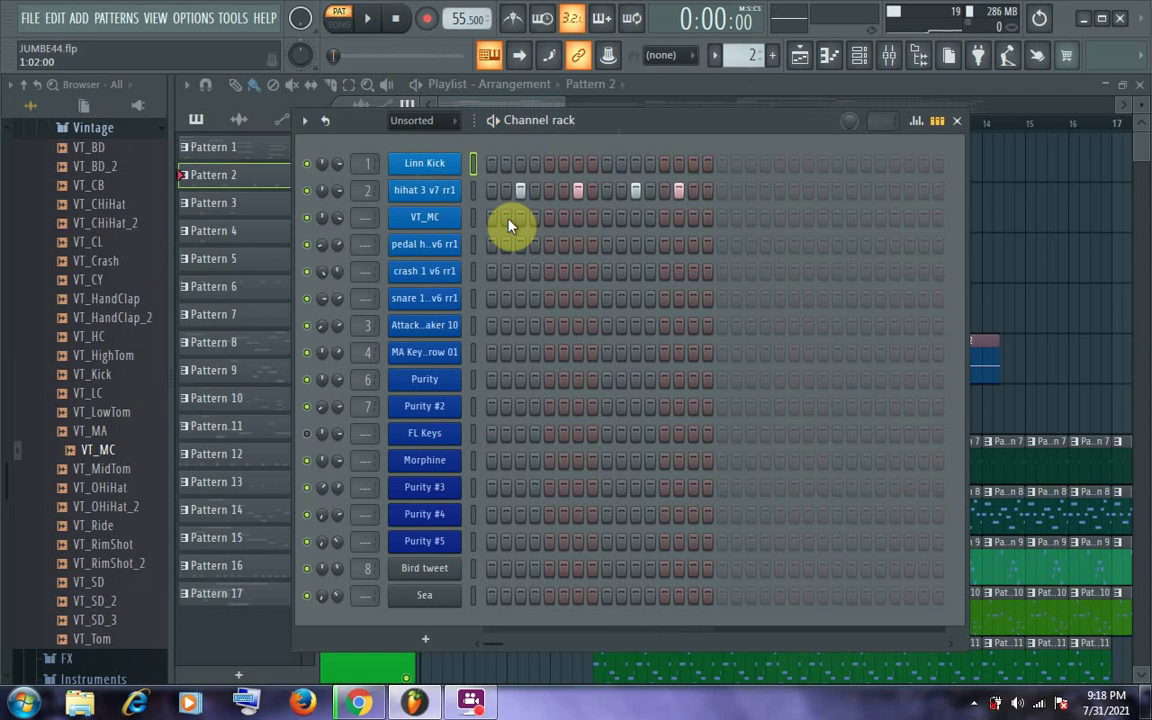
{"action": "key", "text": "space"}
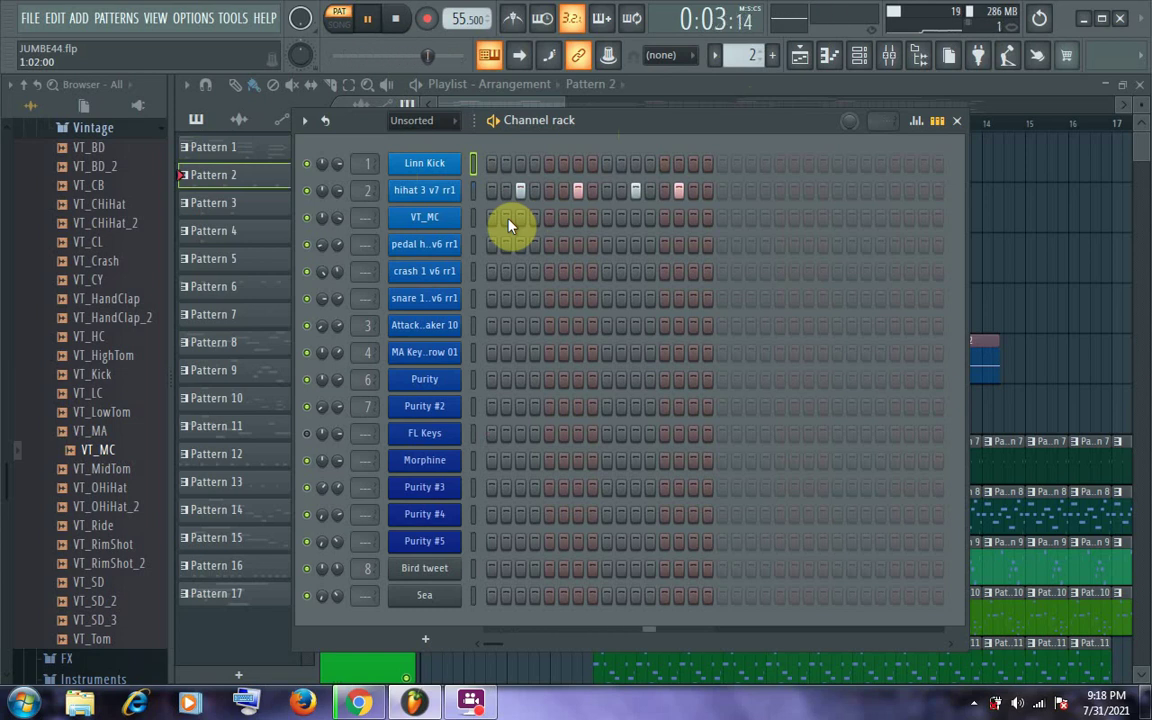
{"action": "key", "text": "space"}
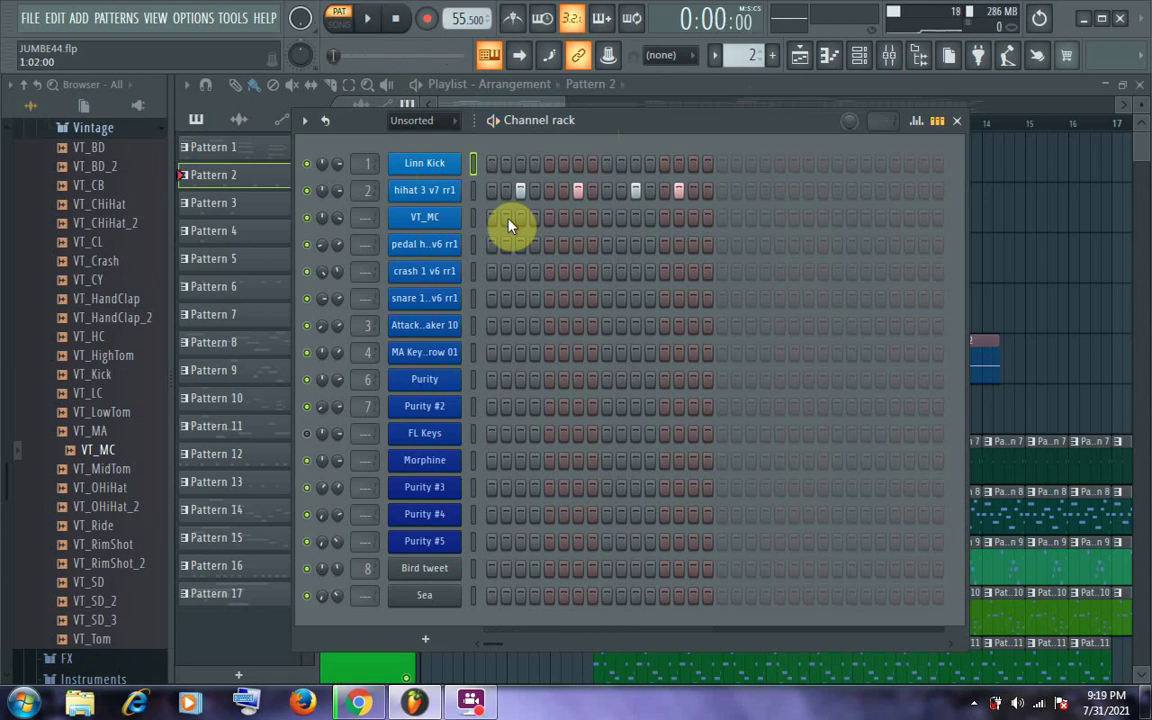
{"action": "scroll", "coordinate": [727, 52], "scroll_direction": "up", "scroll_amount": 1}
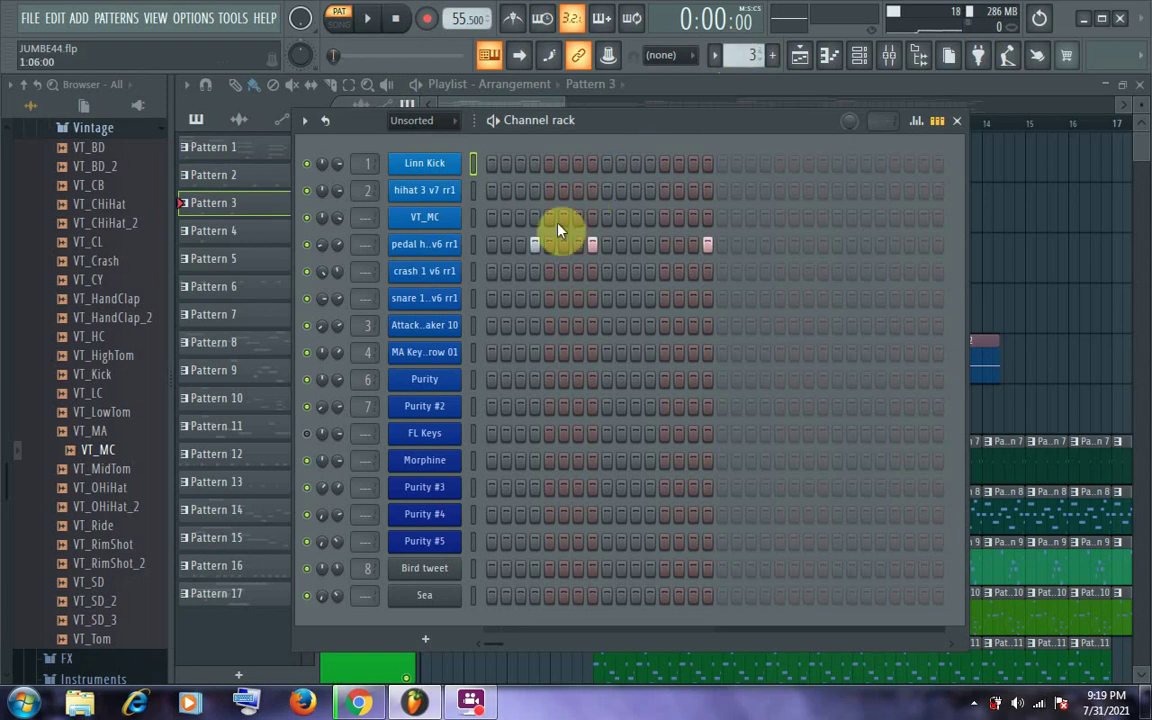
{"action": "key", "text": "space"}
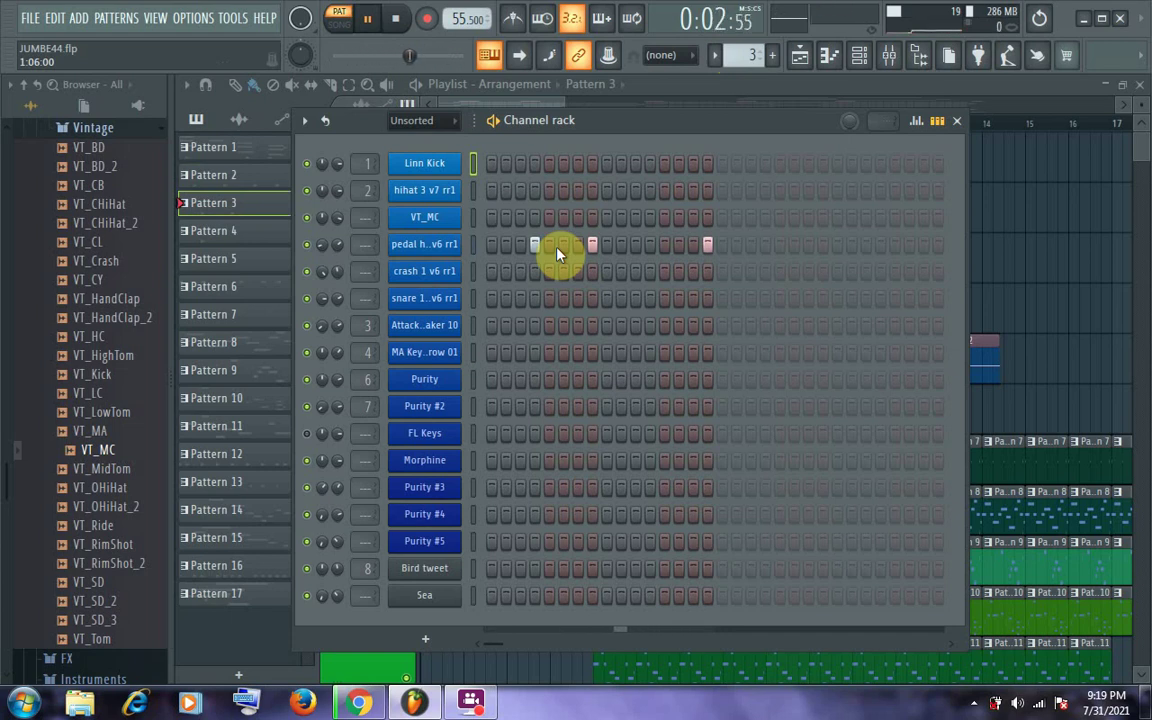
{"action": "key", "text": "space"}
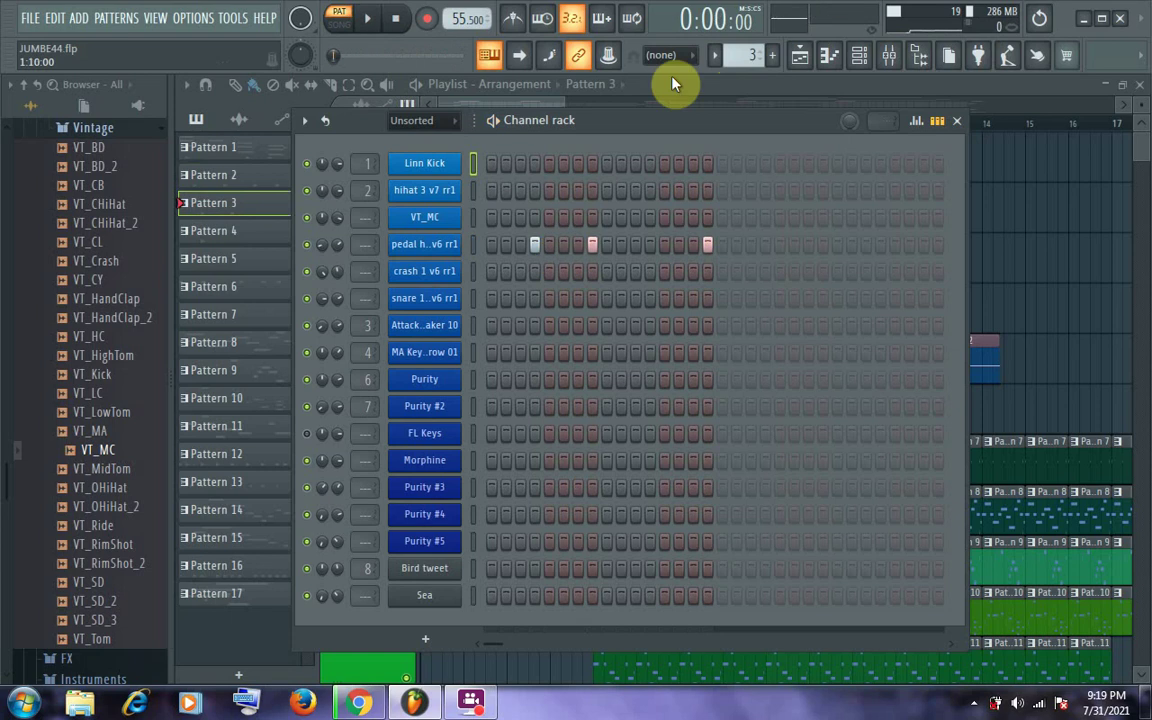
- Audition Pattern 4 with the snare steps and Pattern 5 with the crash step, stopping playback after each
{"action": "scroll", "coordinate": [754, 57], "scroll_direction": "up", "scroll_amount": 1}
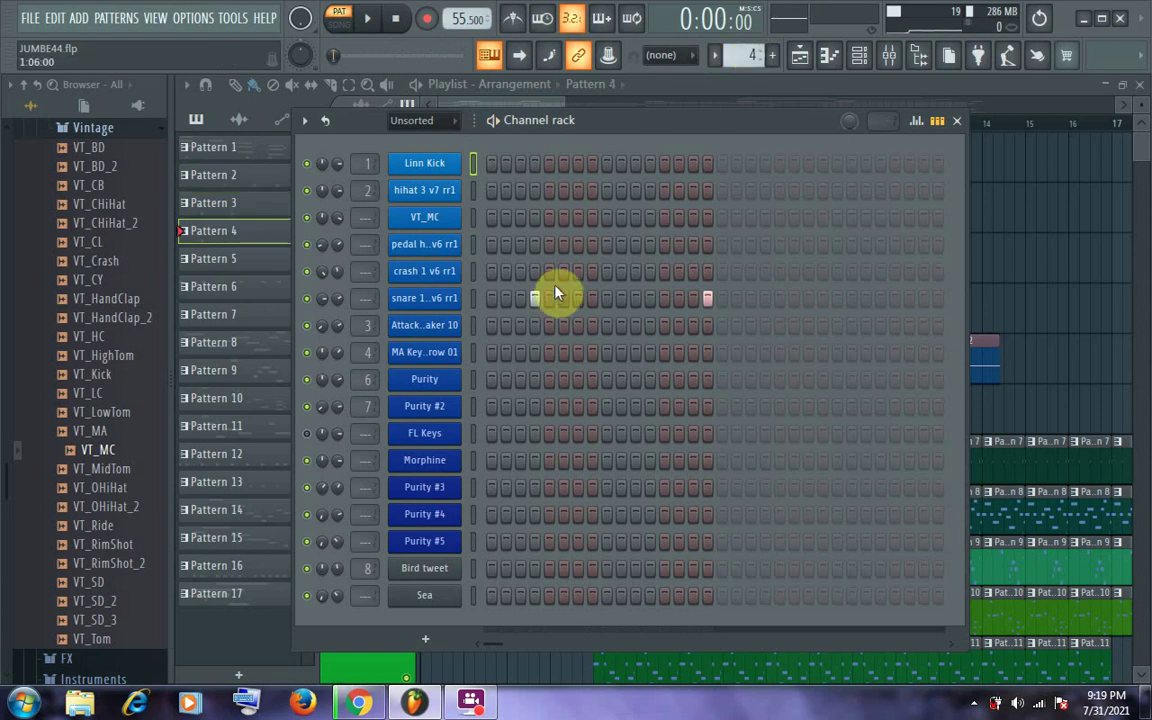
{"action": "key", "text": "space"}
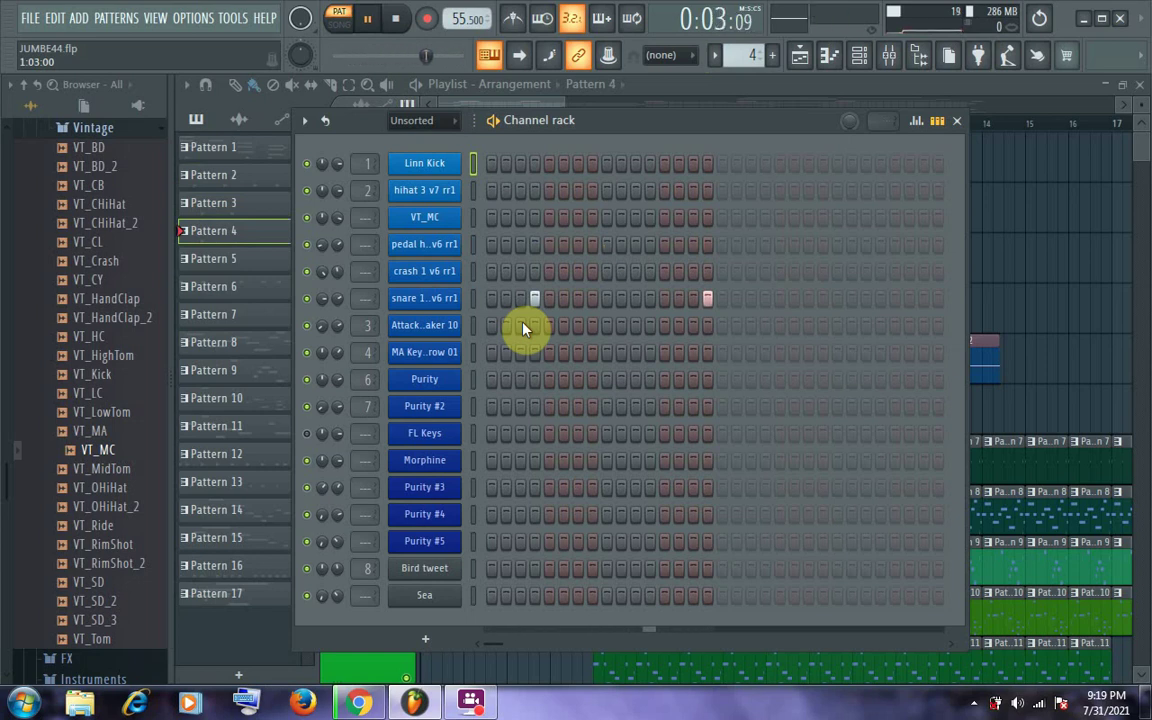
{"action": "key", "text": "space"}
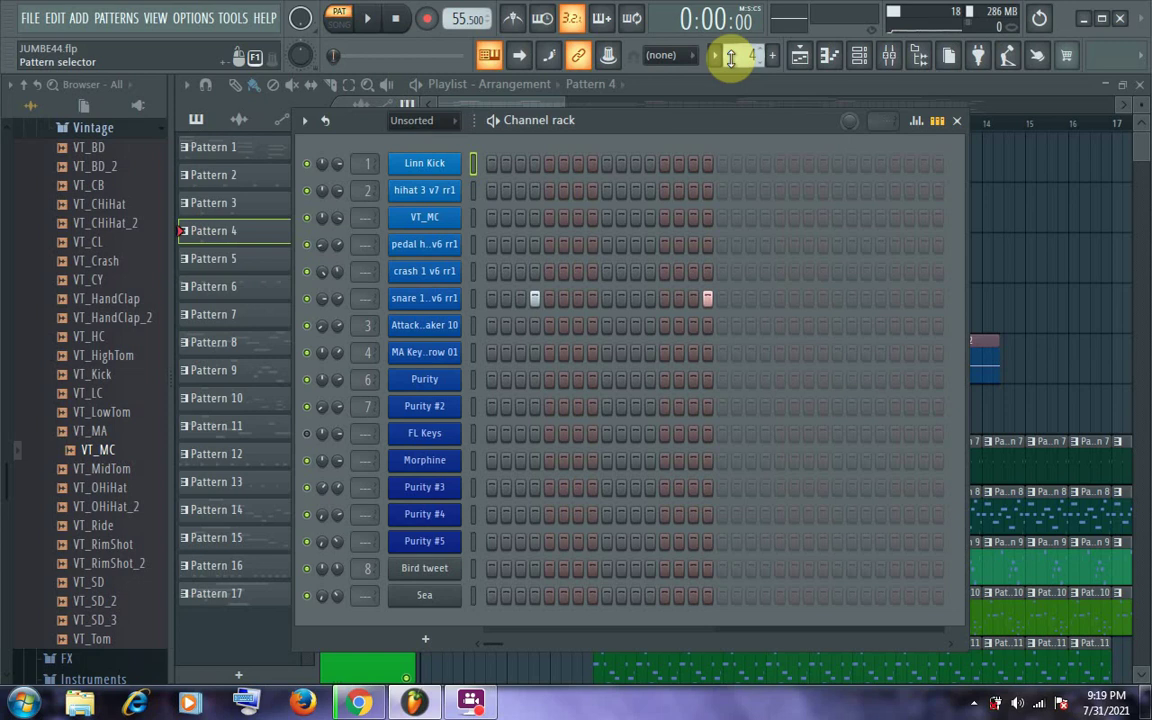
{"action": "scroll", "coordinate": [731, 57], "scroll_direction": "up", "scroll_amount": 1}
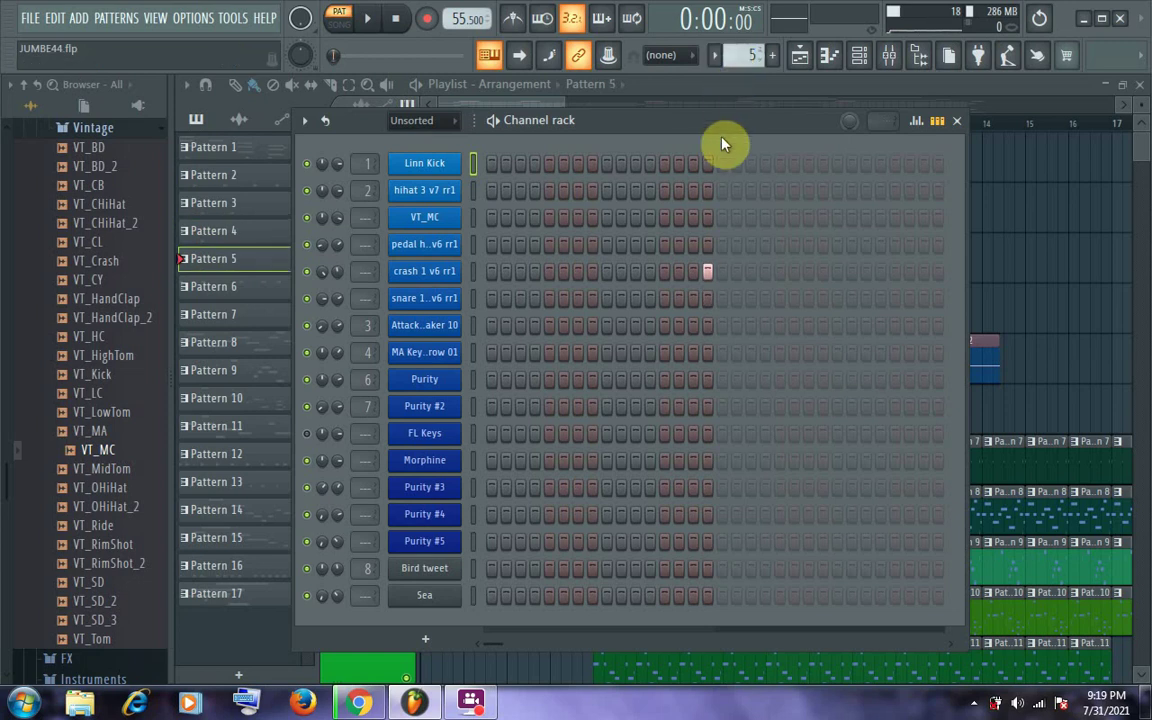
{"action": "key", "text": "space"}
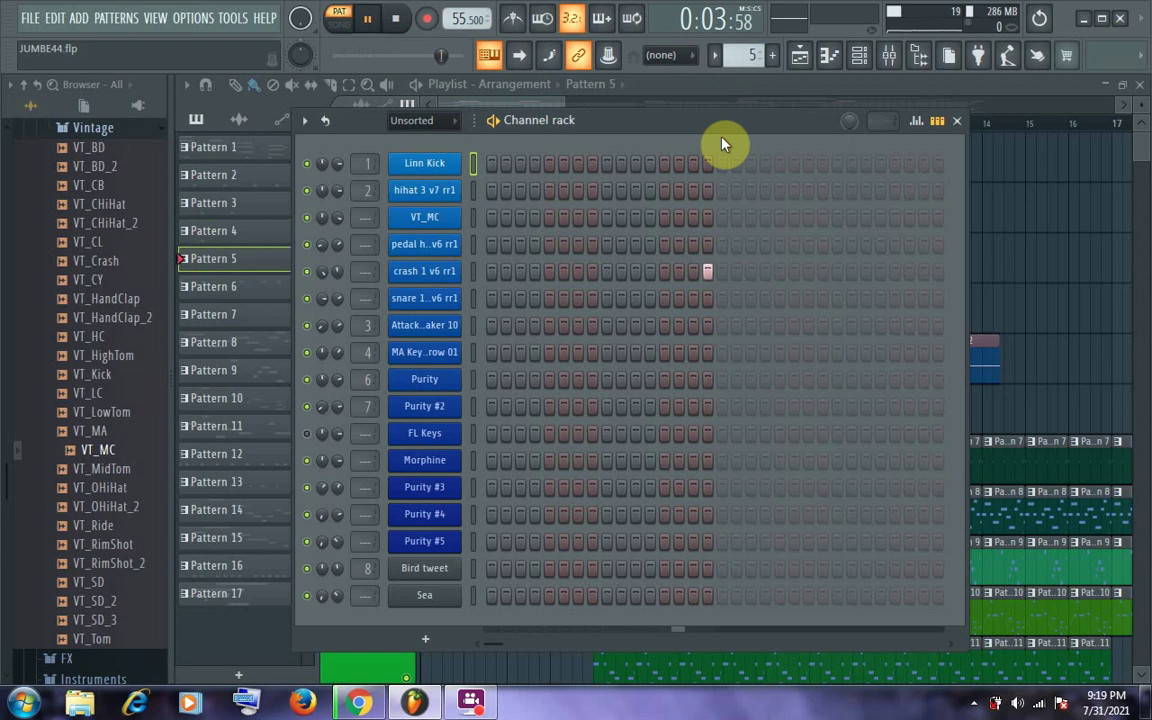
{"action": "key", "text": "space"}
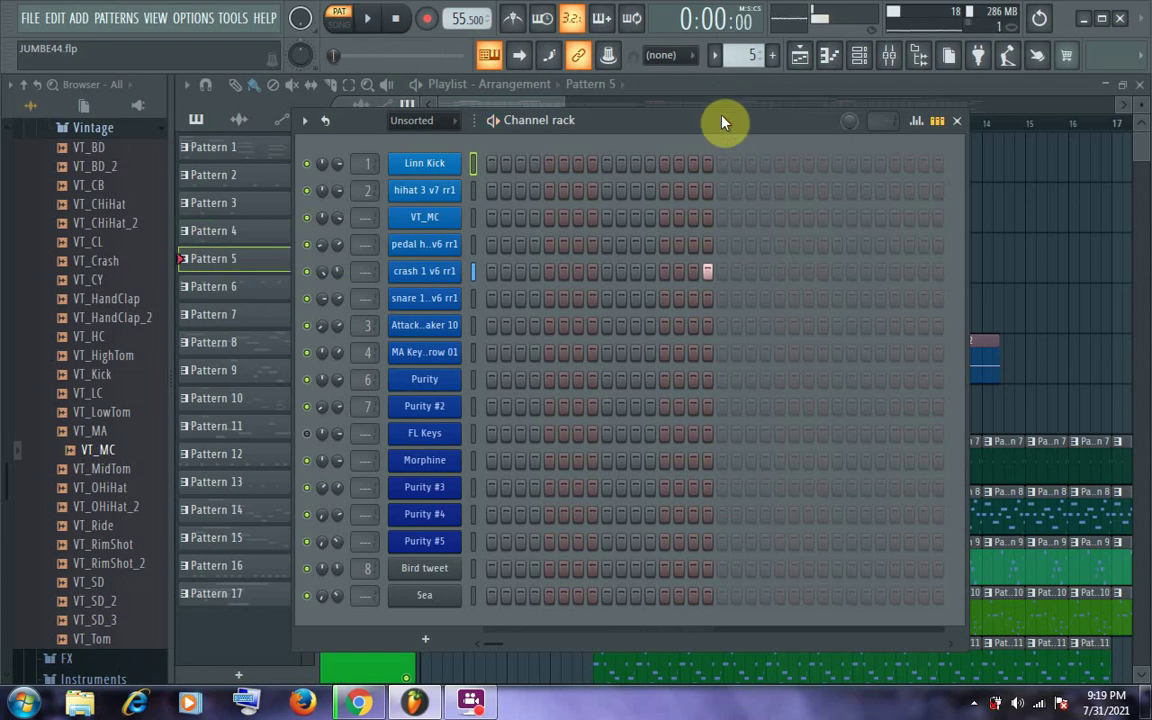
- Audition Pattern 6 on the Attack shaker channel and Pattern 7 on the MA Key channel, stopping playback after each
{"action": "scroll", "coordinate": [744, 57], "scroll_direction": "up", "scroll_amount": 1}
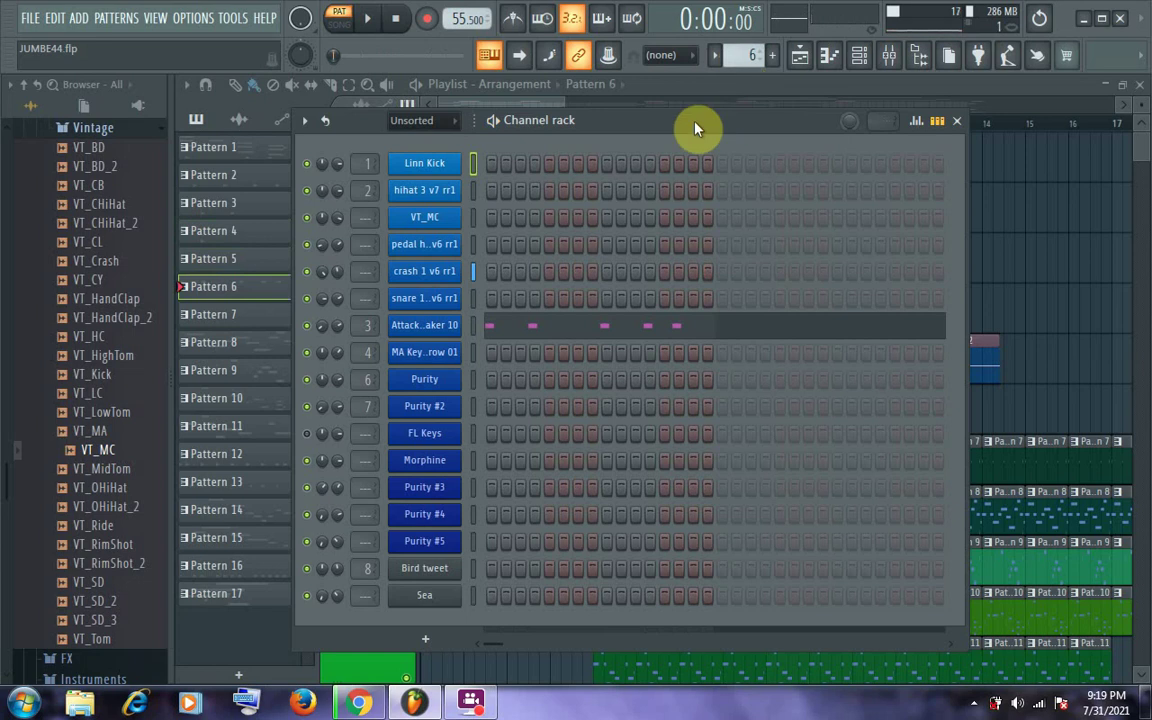
{"action": "key", "text": "space"}
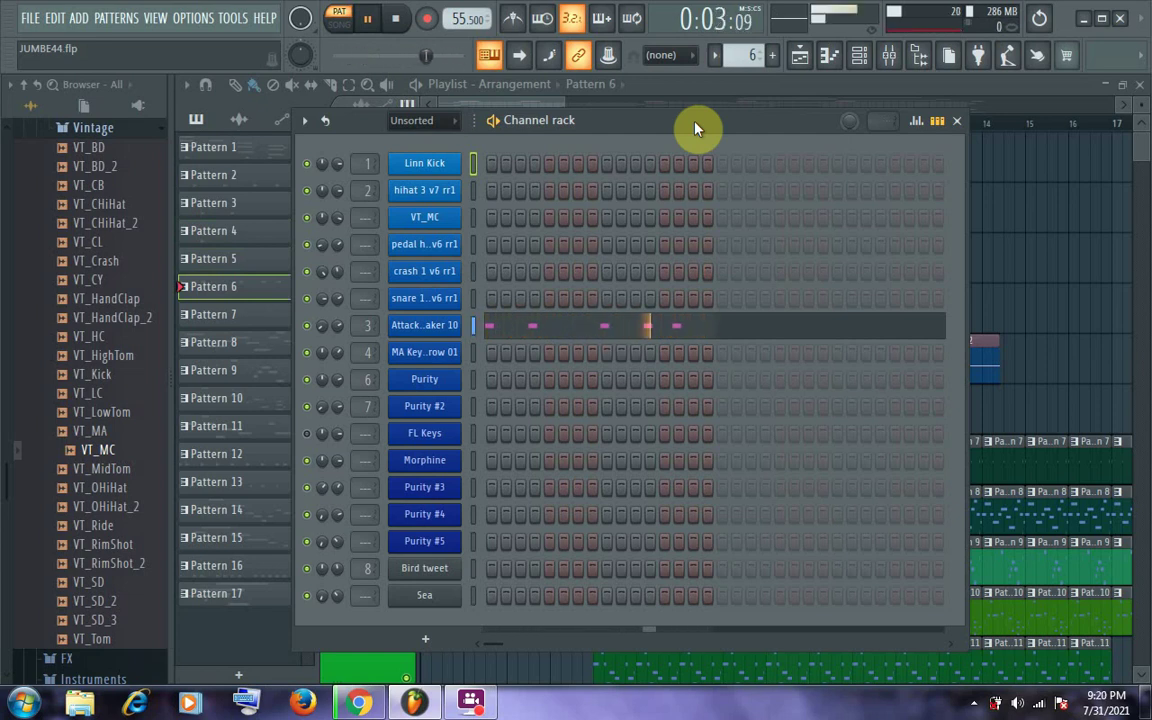
{"action": "key", "text": "space"}
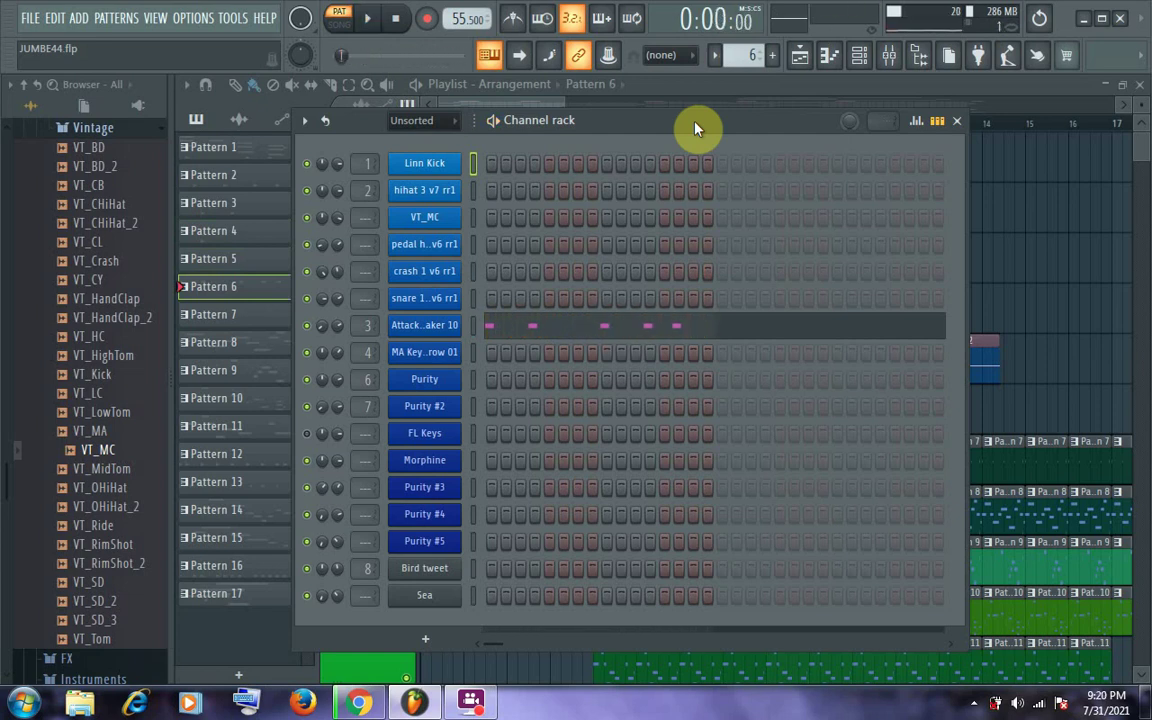
{"action": "left_click", "coordinate": [726, 53]}
{"action": "key", "text": "space"}
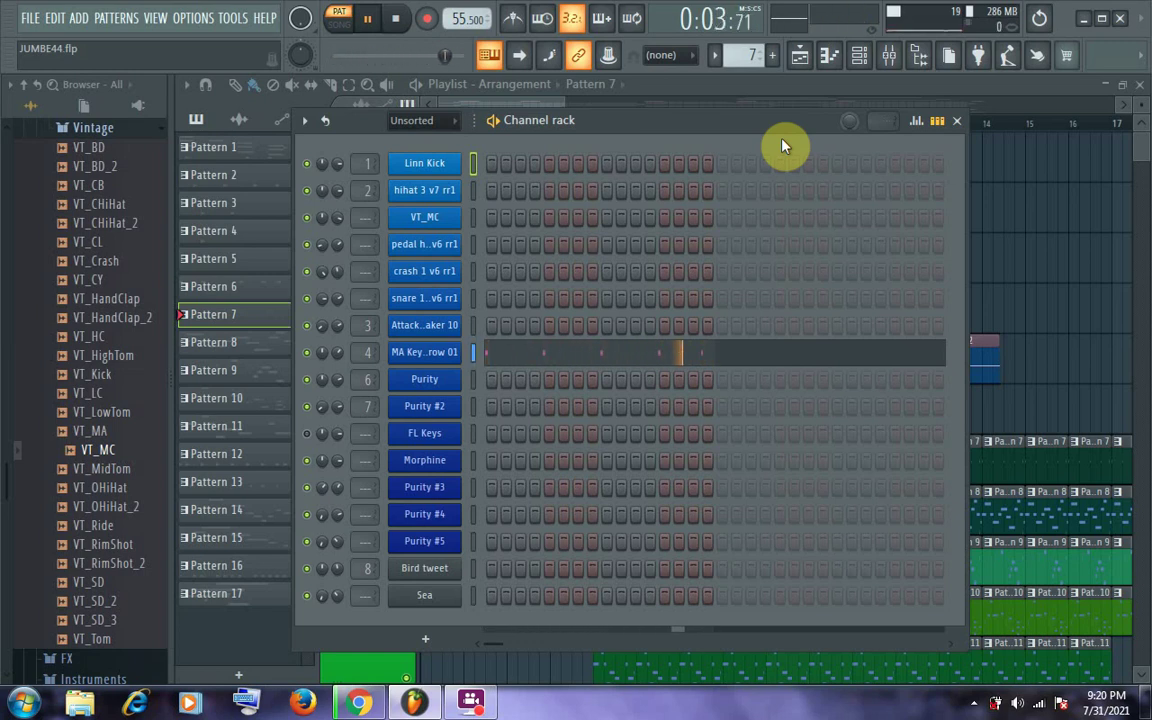
{"action": "key", "text": "space"}
- Select Pattern 8, inspect the preset loaded in its Purity instrument, and close the plugin window
{"action": "scroll", "coordinate": [733, 55], "scroll_direction": "up", "scroll_amount": 1}
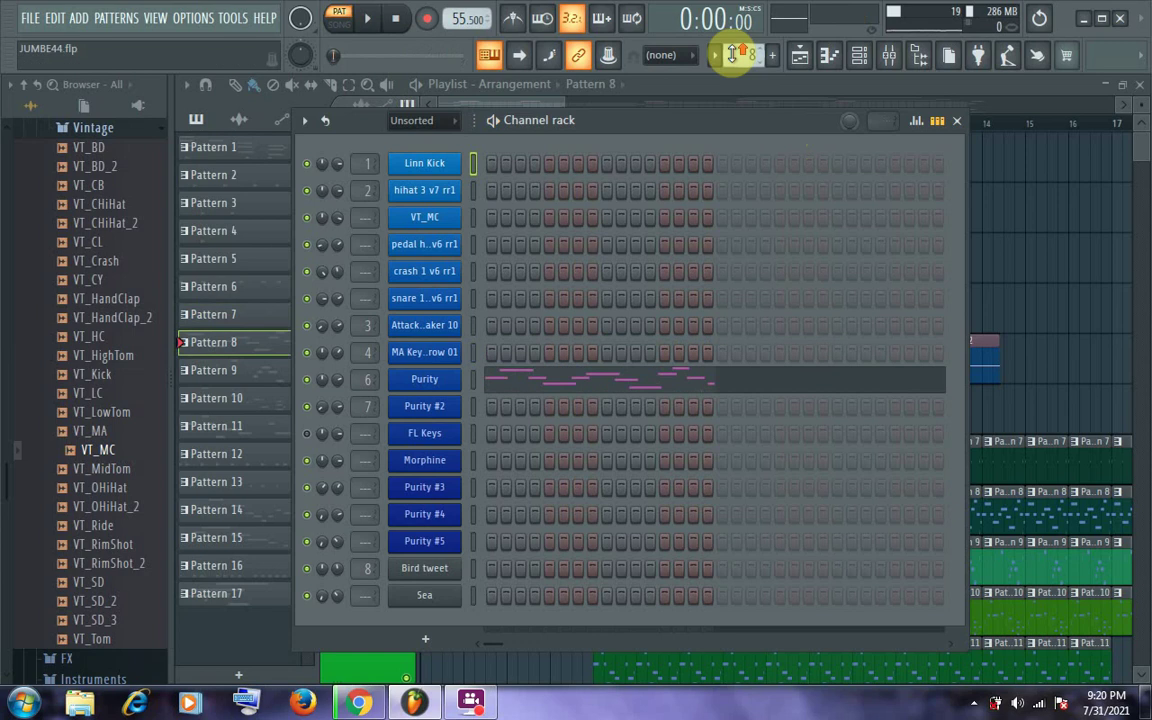
{"action": "left_click", "coordinate": [440, 385]}
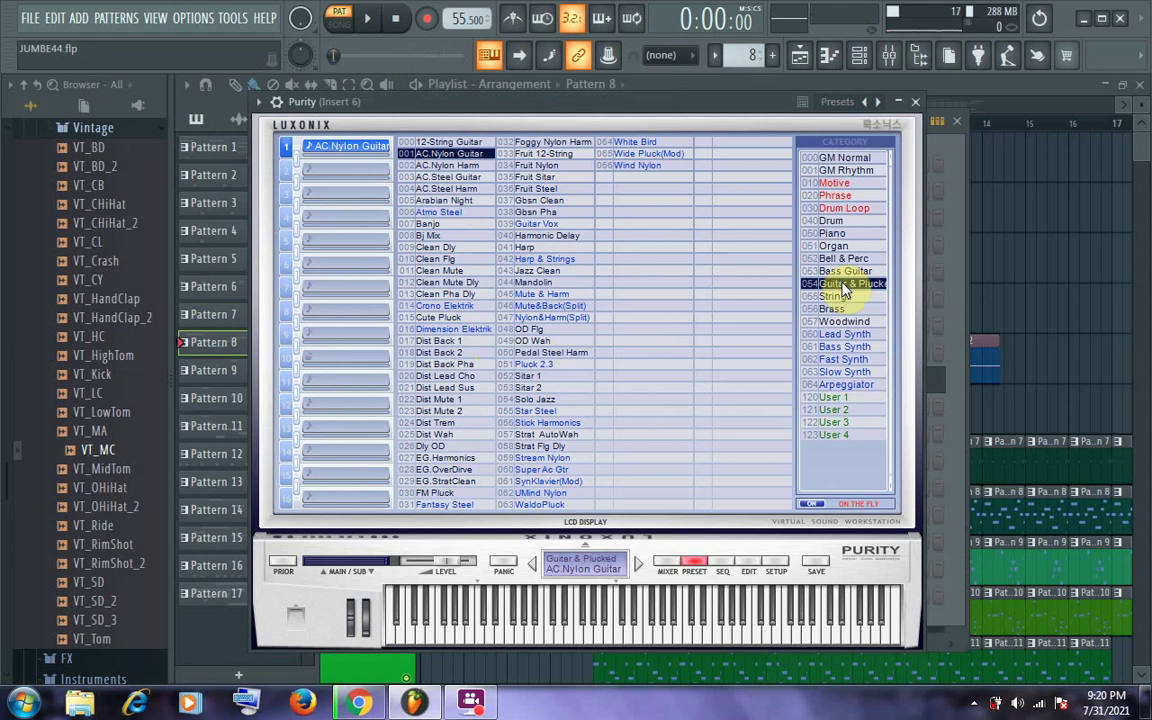
{"action": "left_click", "coordinate": [915, 101]}
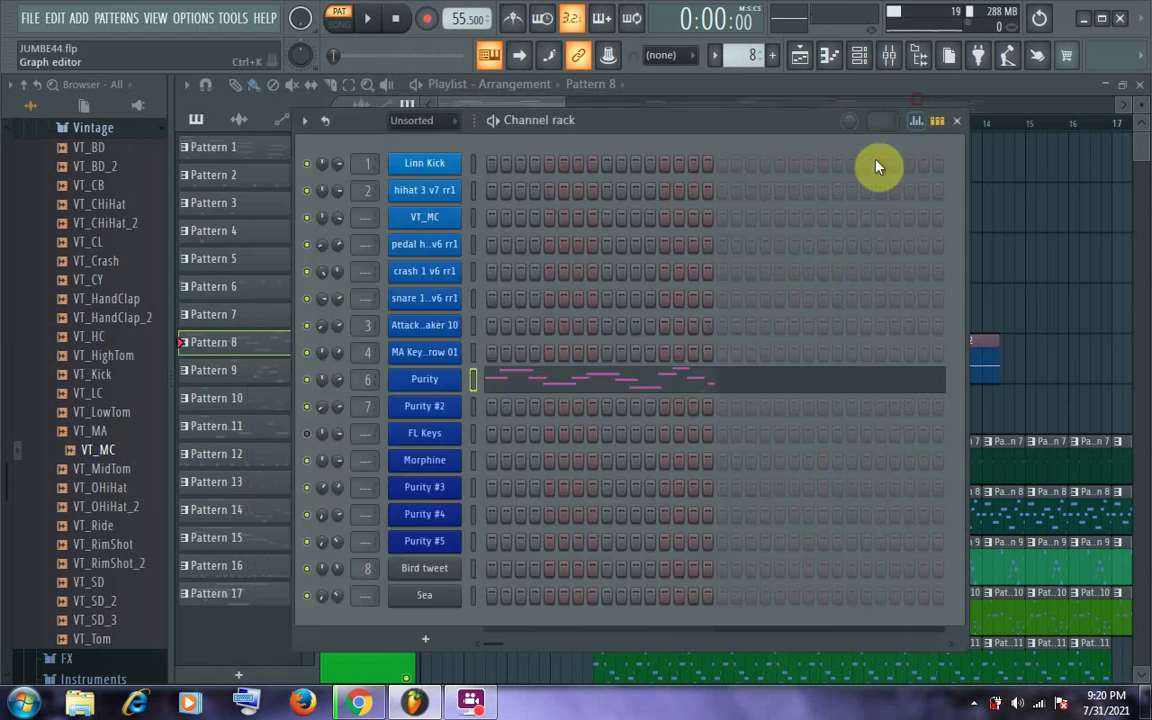
- Examine and play Pattern 8's Purity melody in the piano roll, then close the piano roll
{"action": "left_click", "coordinate": [533, 393]}
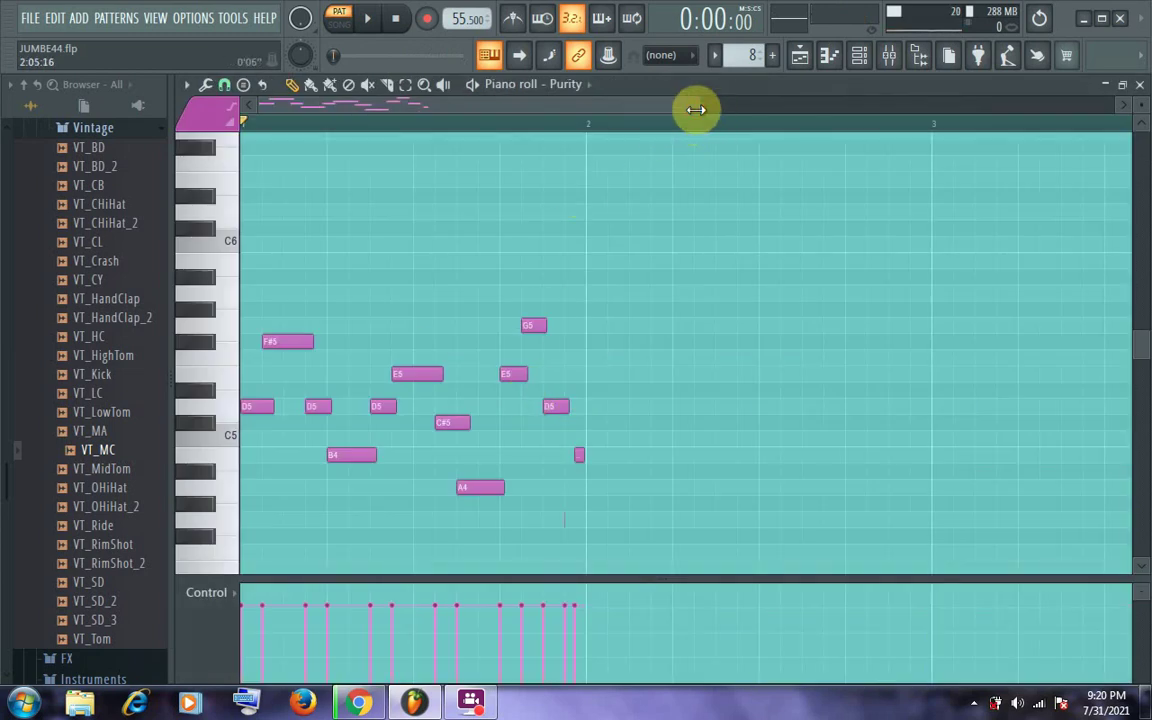
{"action": "left_click_drag", "start_coordinate": [700, 108], "coordinate": [490, 175]}
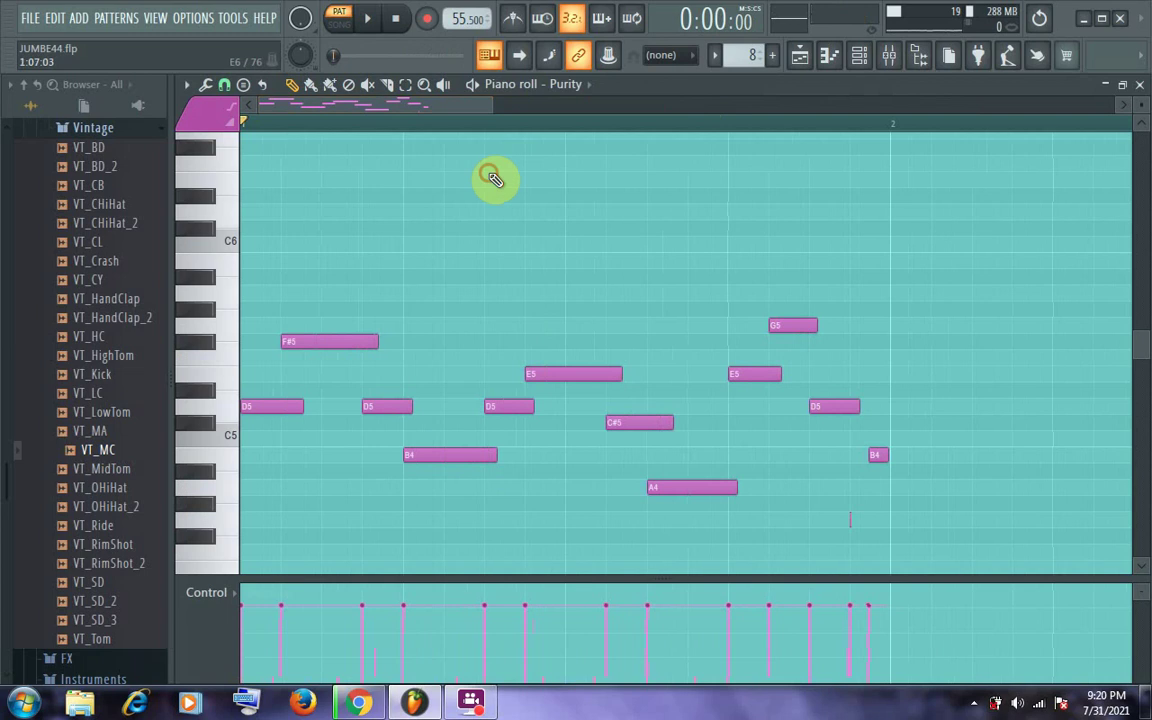
{"action": "key", "text": "space"}
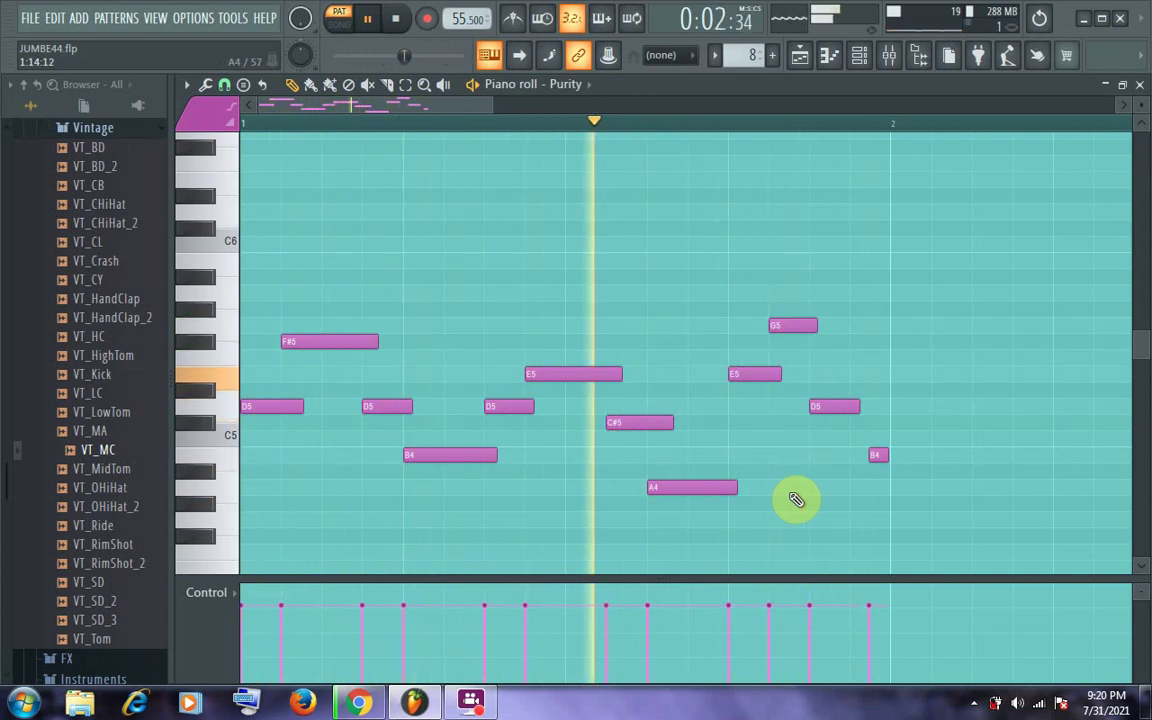
{"action": "key", "text": "space"}
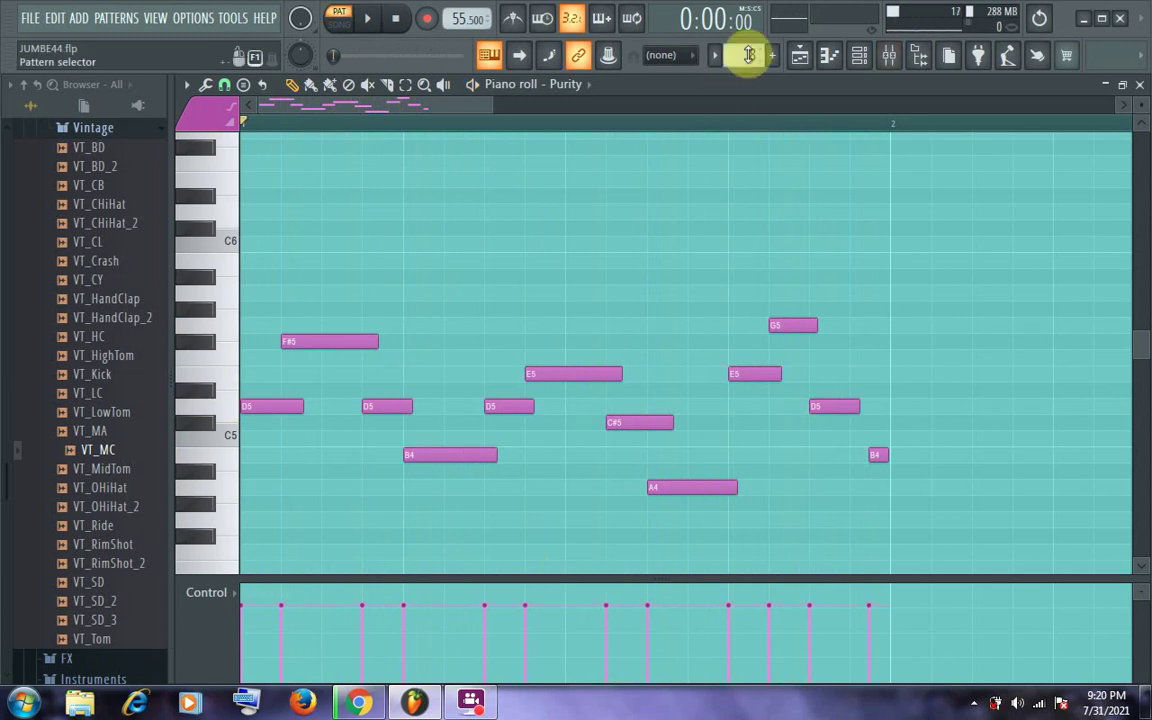
{"action": "left_click", "coordinate": [1140, 86]}
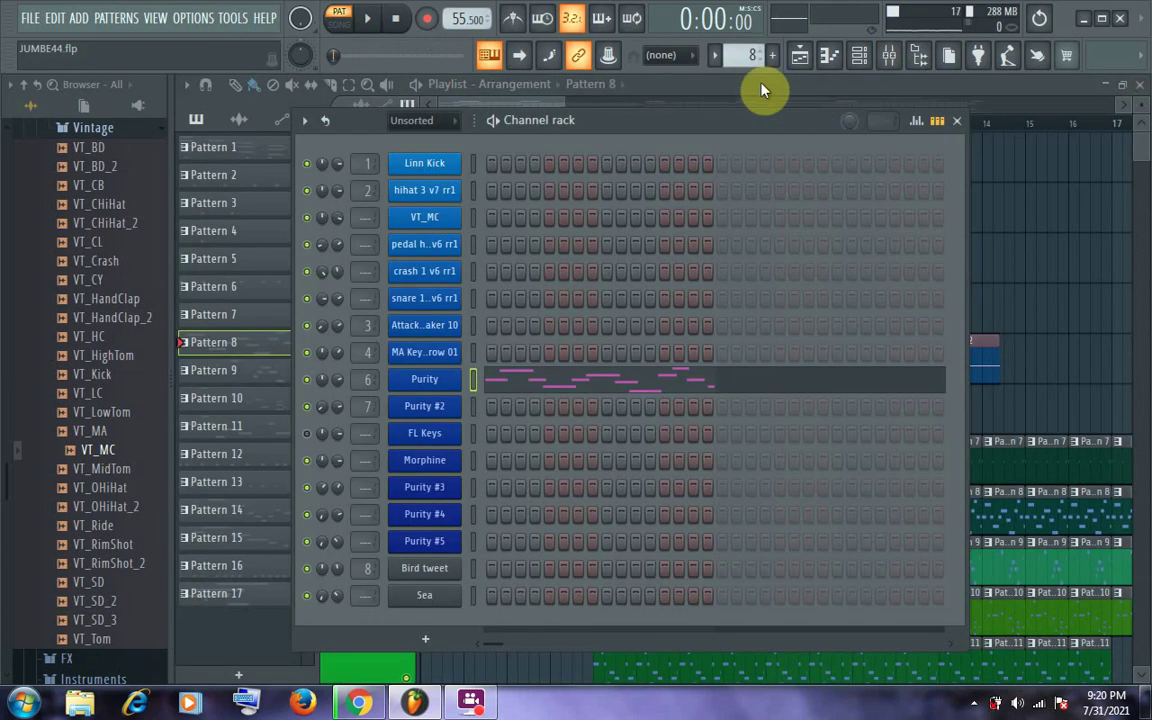
- Select Pattern 9, inspect the preset loaded in its Purity #2 instrument, and close the plugin window
{"action": "scroll", "coordinate": [733, 62], "scroll_direction": "up", "scroll_amount": 1}
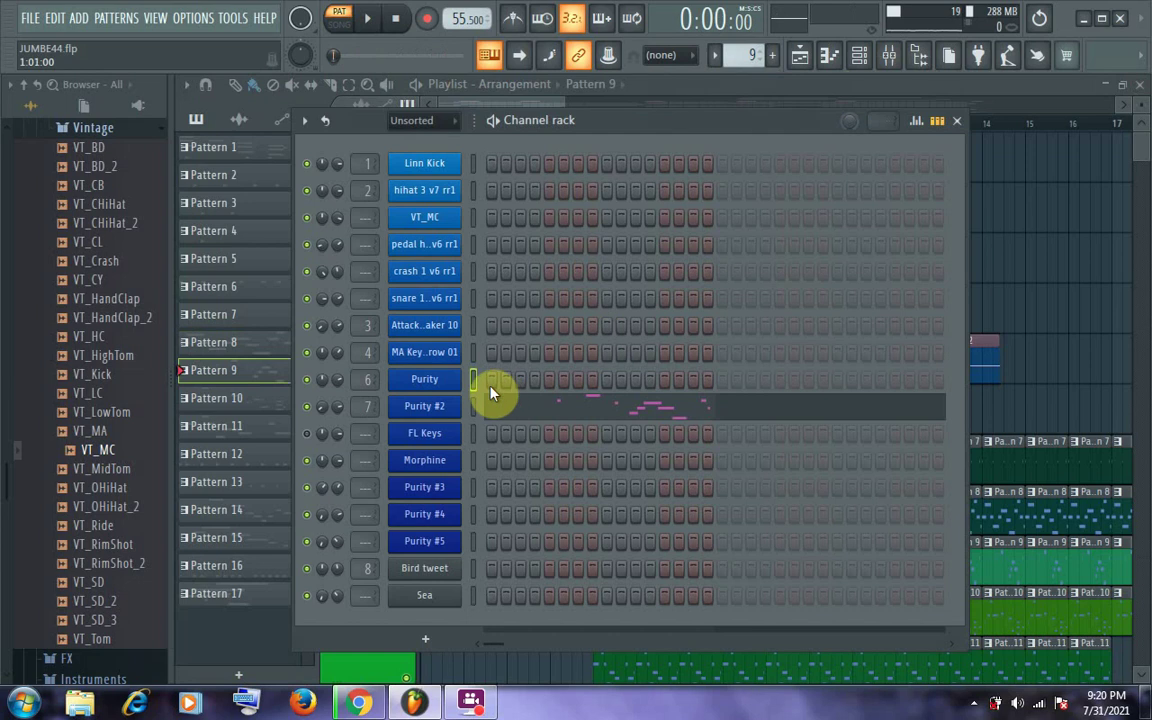
{"action": "left_click", "coordinate": [410, 410]}
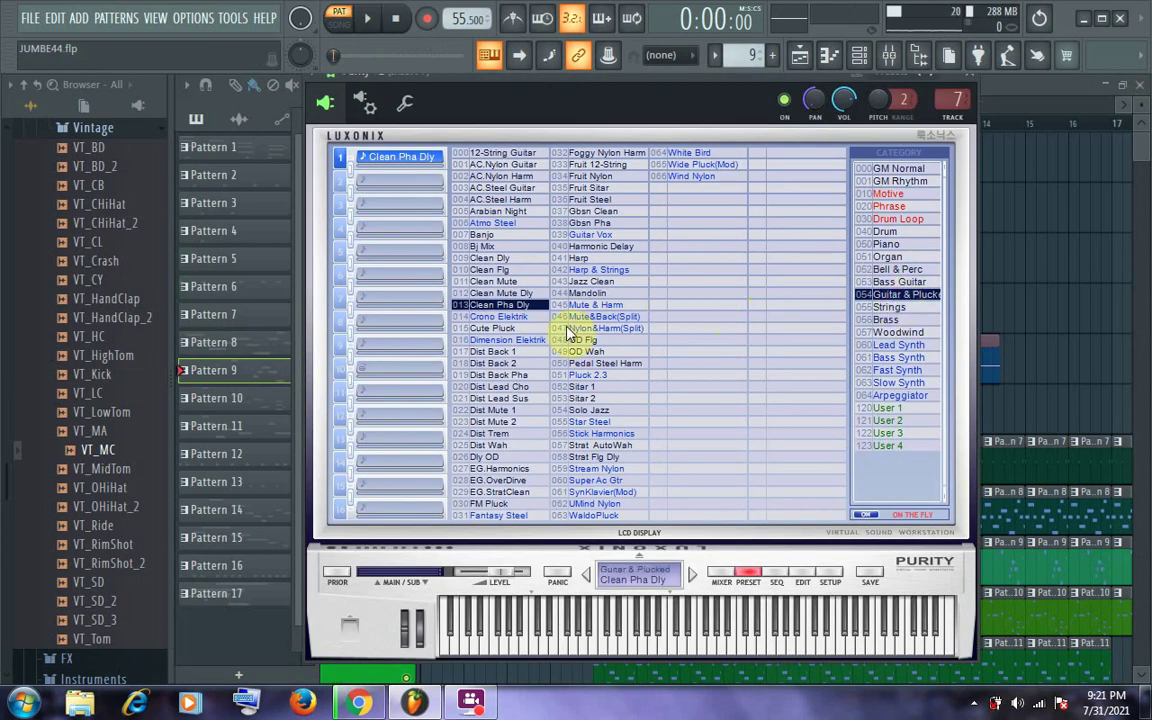
{"action": "left_click", "coordinate": [968, 74]}
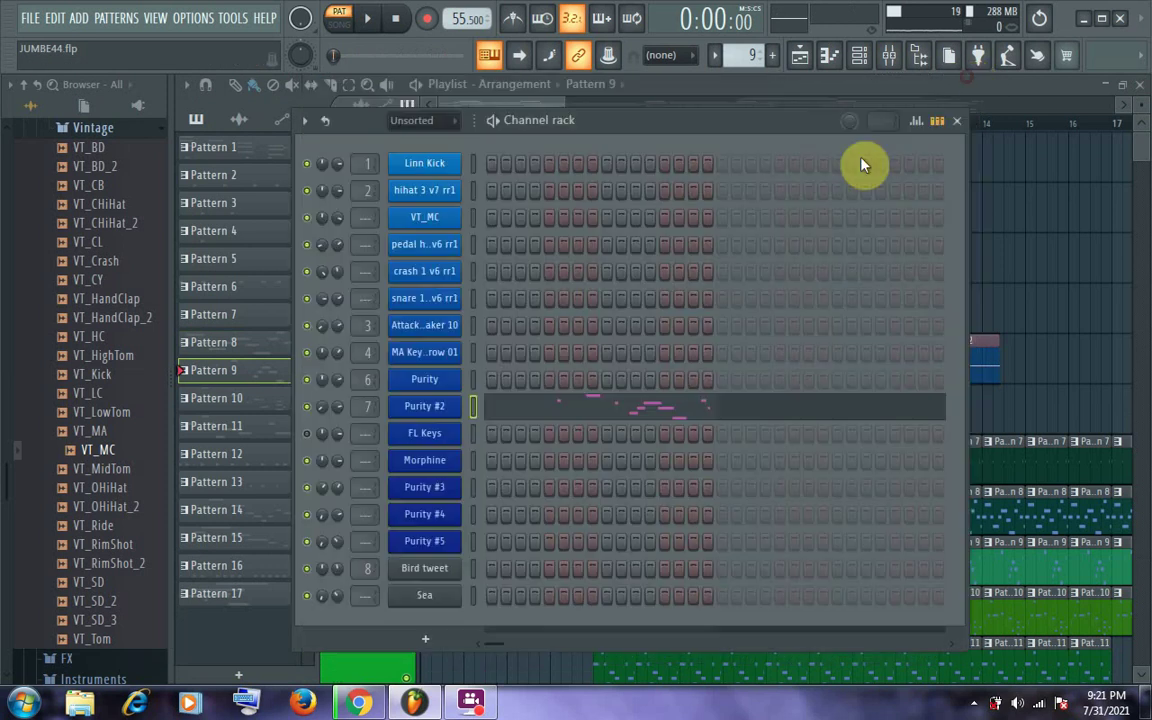
- Examine and play Pattern 9's Purity #2 melody in the piano roll, stop playback, and close the piano roll
{"action": "left_click", "coordinate": [560, 404]}
{"action": "key", "text": "space"}
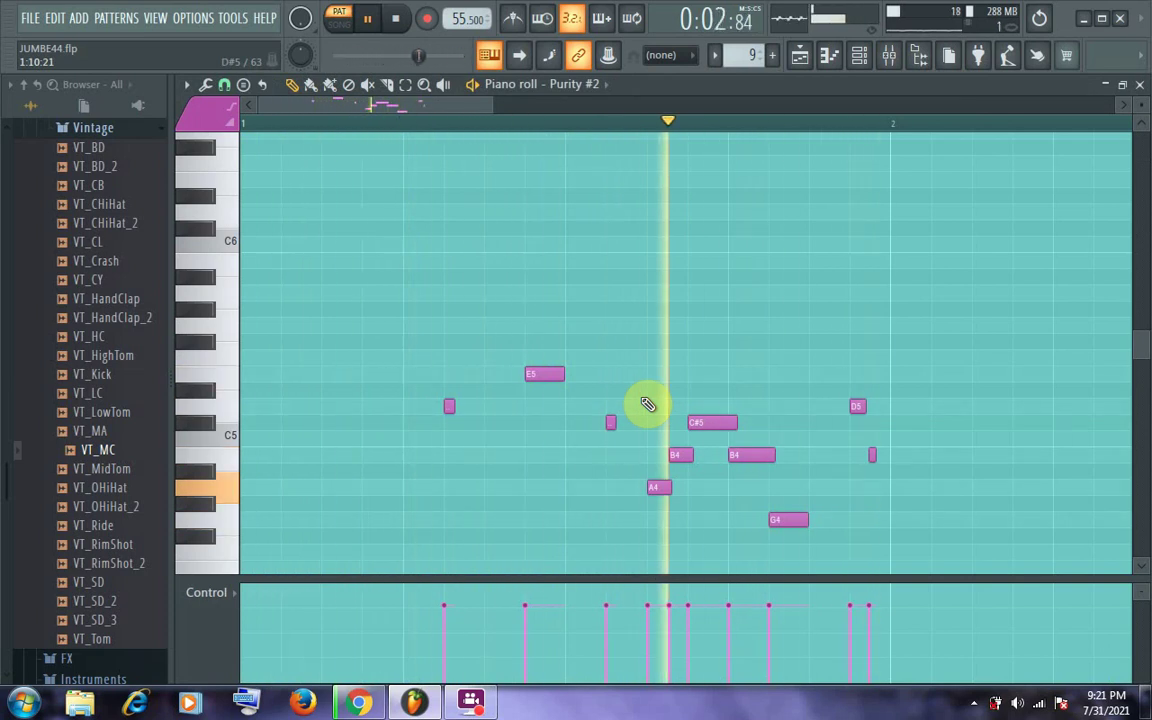
{"action": "key", "text": "space"}
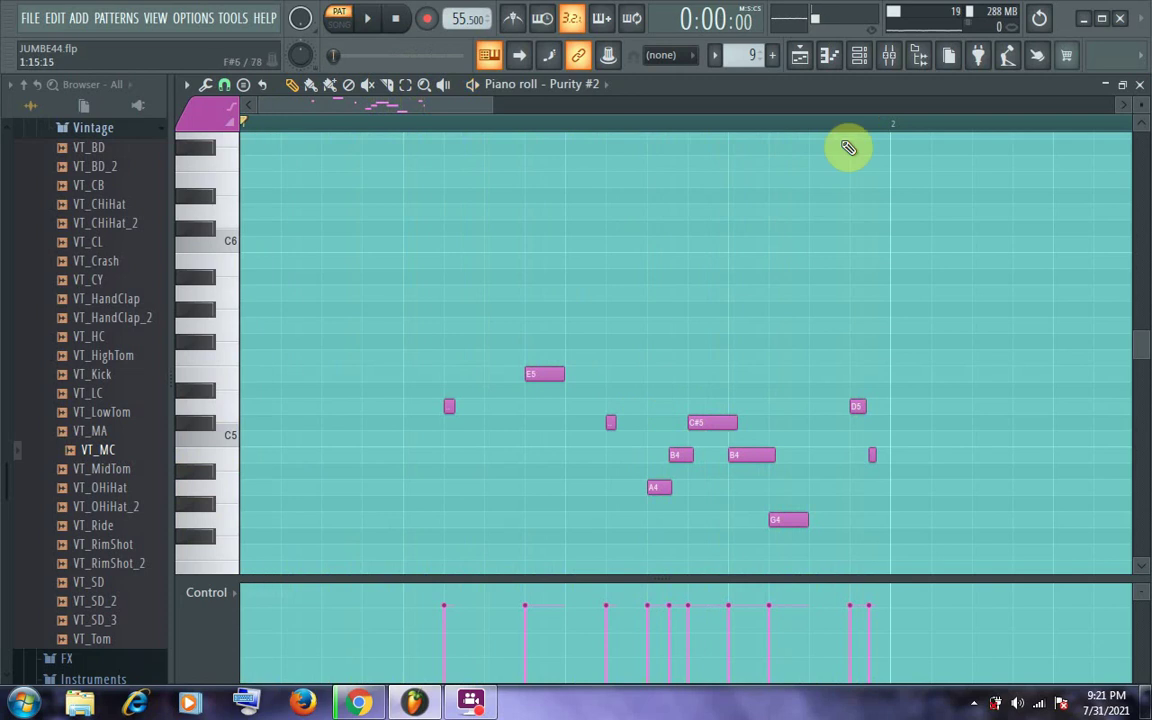
{"action": "left_click", "coordinate": [1141, 84]}
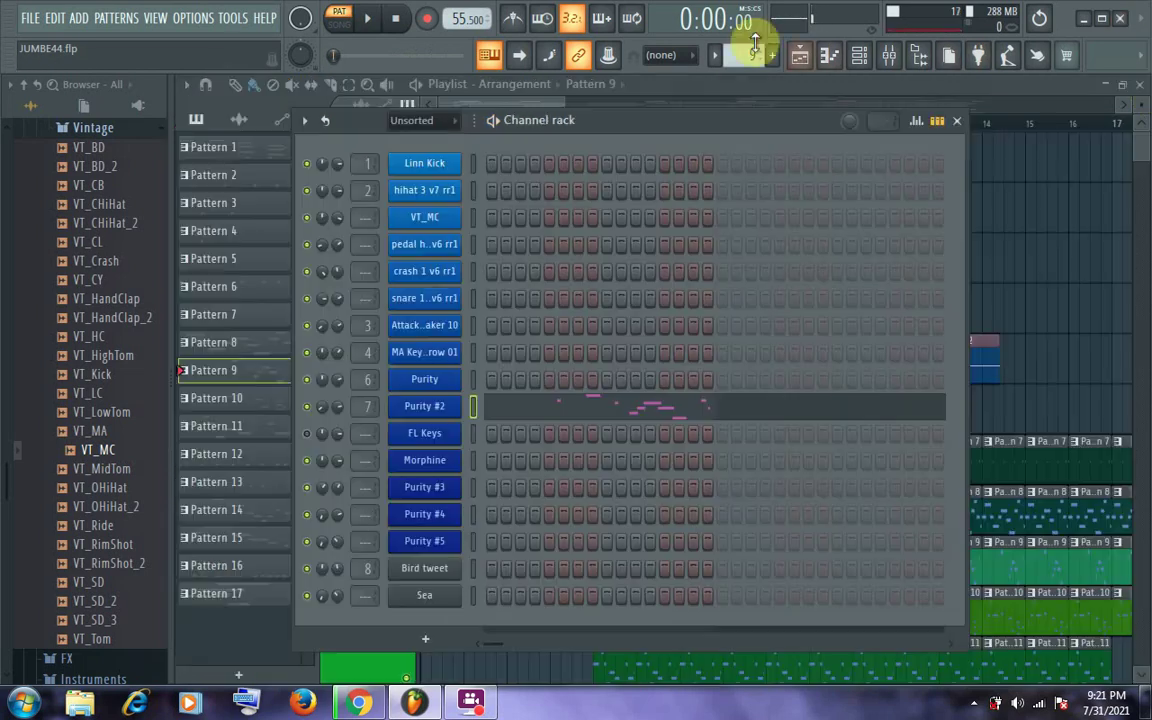
- Select Pattern 10, inspect the preset loaded in Purity #3, and examine and play its melody in the piano roll
{"action": "scroll", "coordinate": [745, 55], "scroll_direction": "up", "scroll_amount": 1}
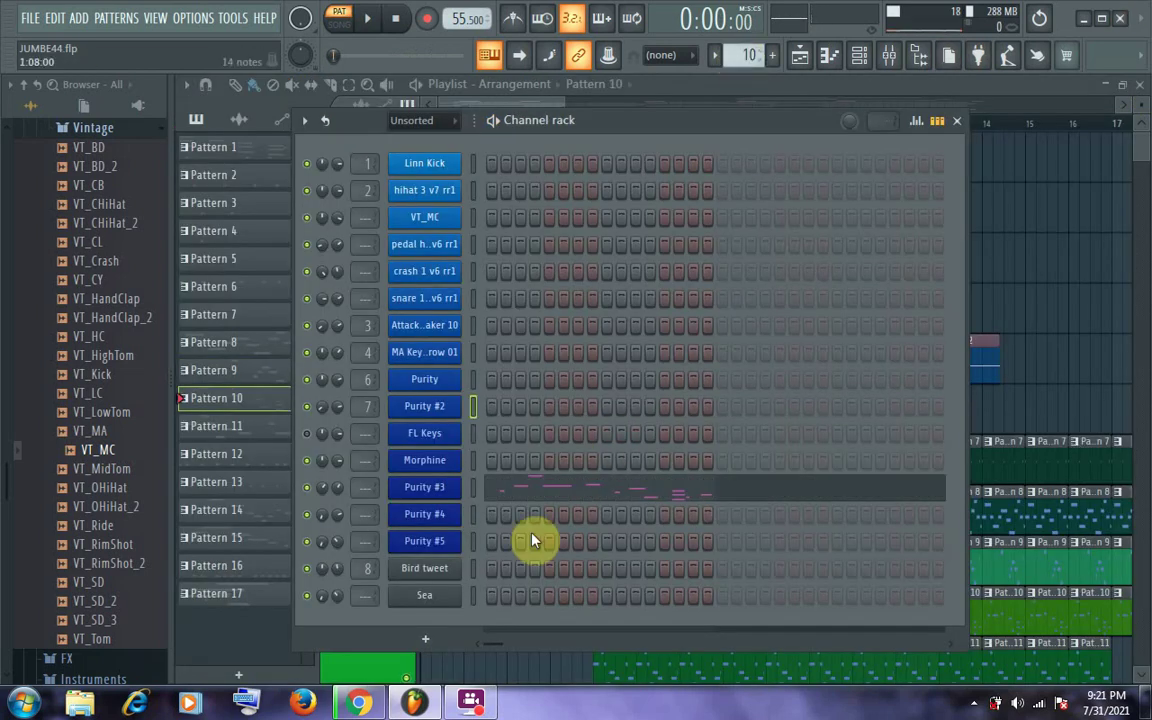
{"action": "left_click", "coordinate": [424, 487]}
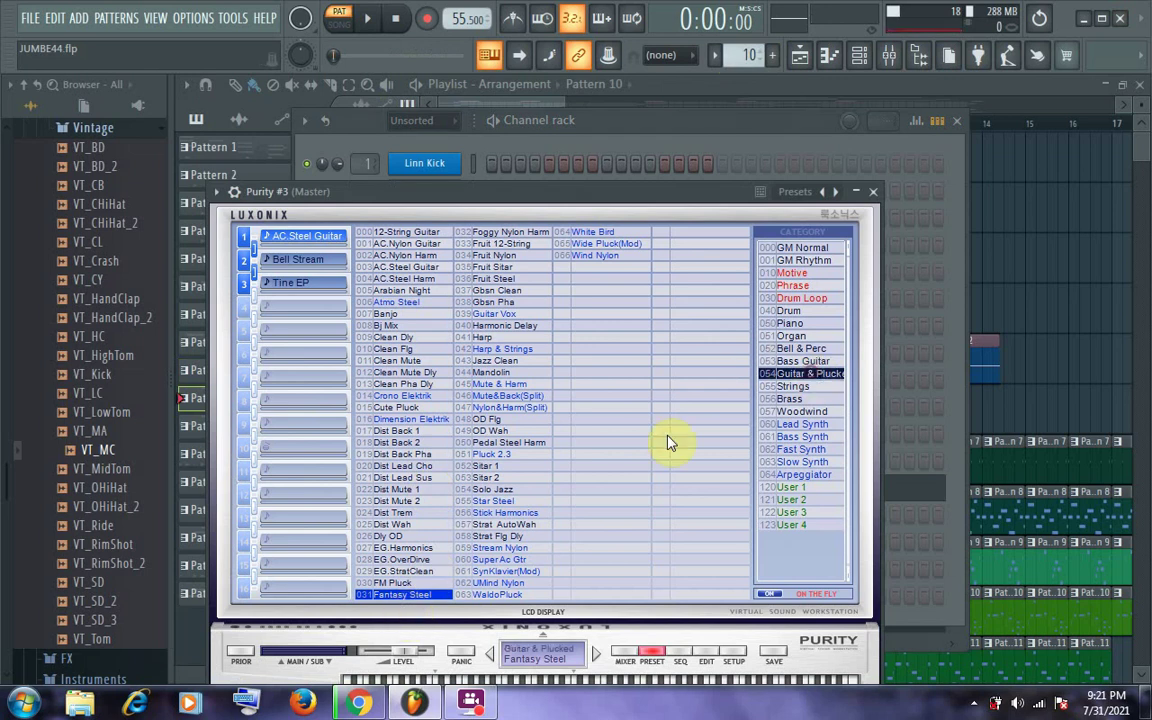
{"action": "left_click", "coordinate": [880, 203]}
{"action": "double_click", "coordinate": [643, 499]}
{"action": "key", "text": "space"}
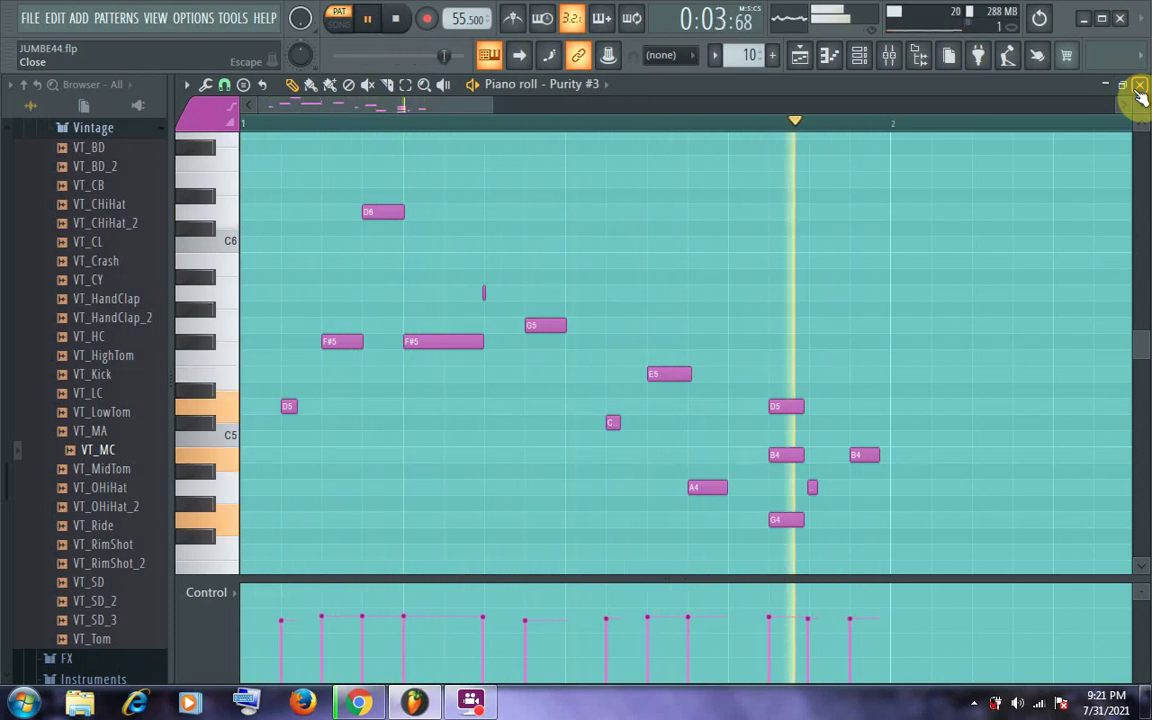
{"action": "key", "text": "space"}
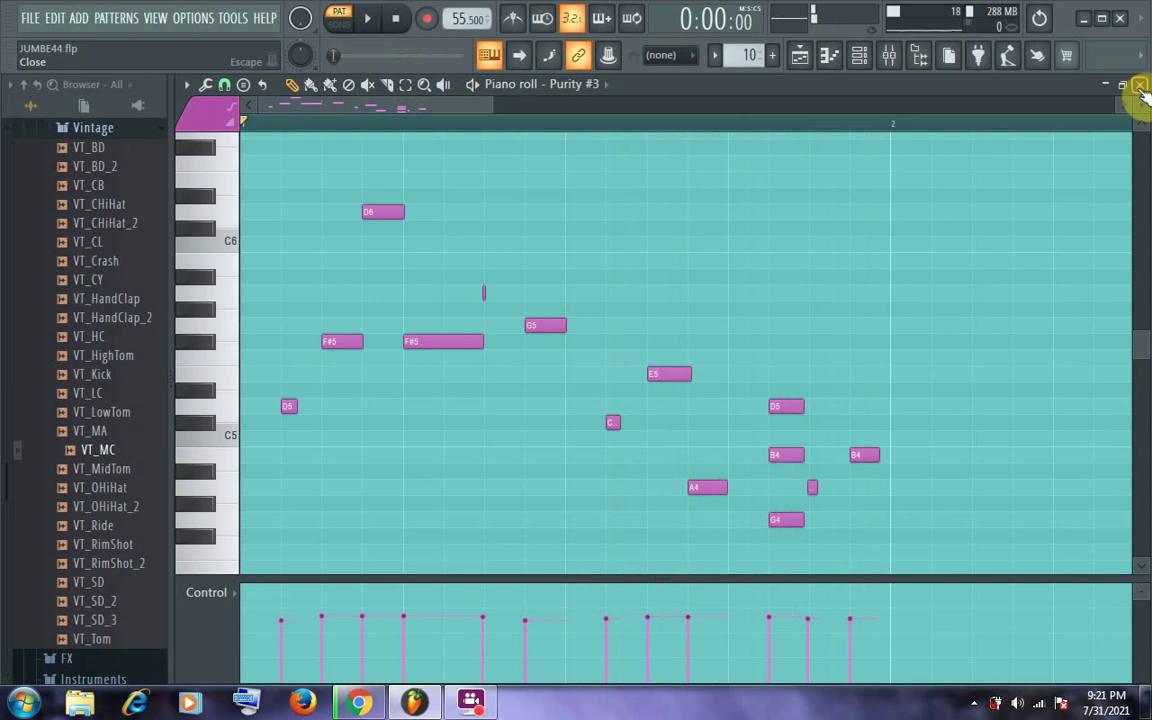
{"action": "left_click", "coordinate": [1139, 86]}
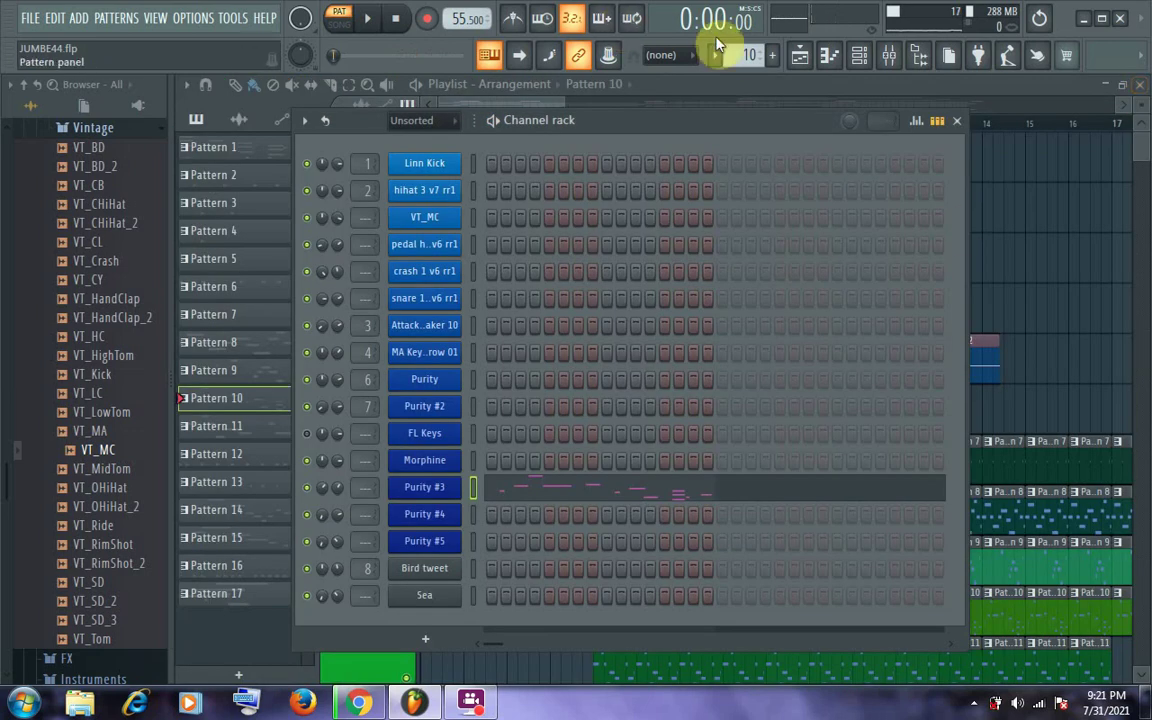
- Select Pattern 11, inspect the program loaded in Morphine, and play and examine its notes in the piano roll
{"action": "scroll", "coordinate": [748, 55], "scroll_direction": "down", "scroll_amount": 1}
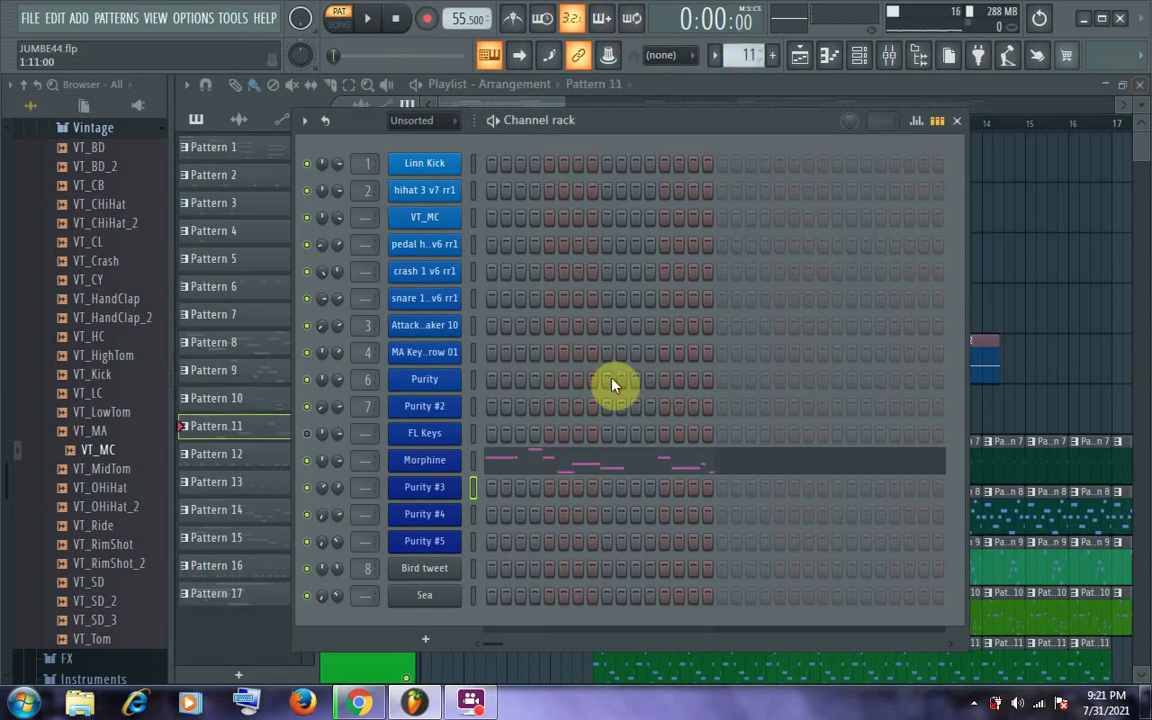
{"action": "left_click", "coordinate": [450, 464]}
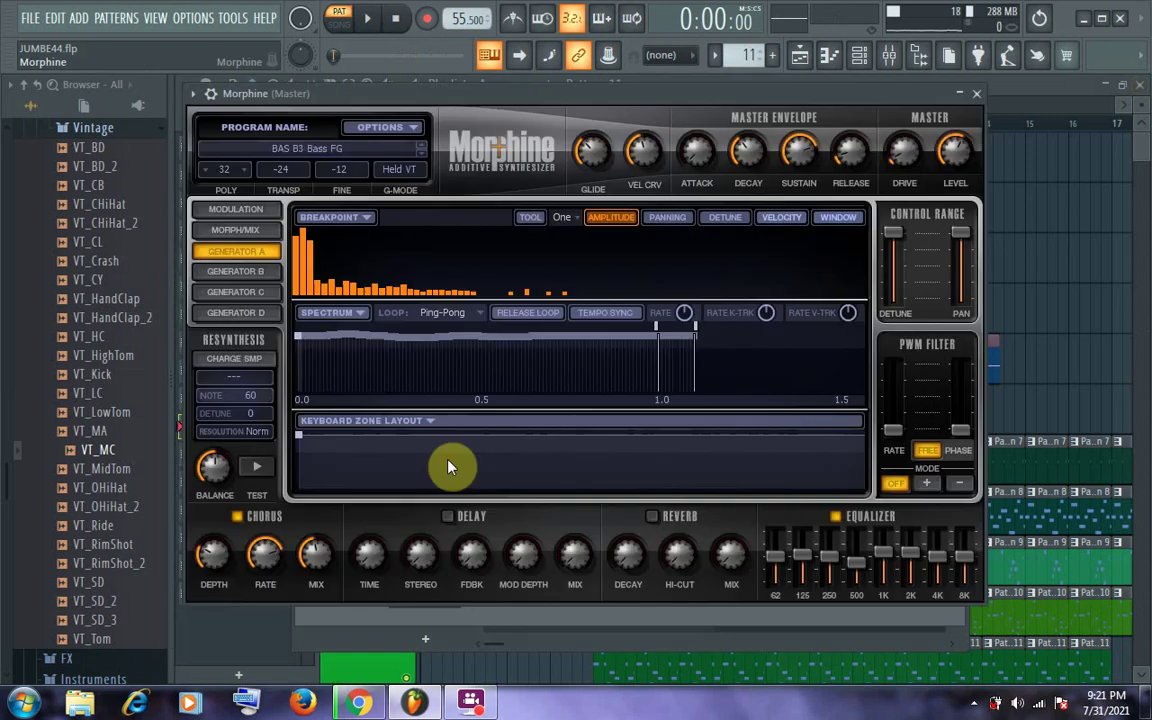
{"action": "left_click", "coordinate": [977, 95]}
{"action": "key", "text": "space"}
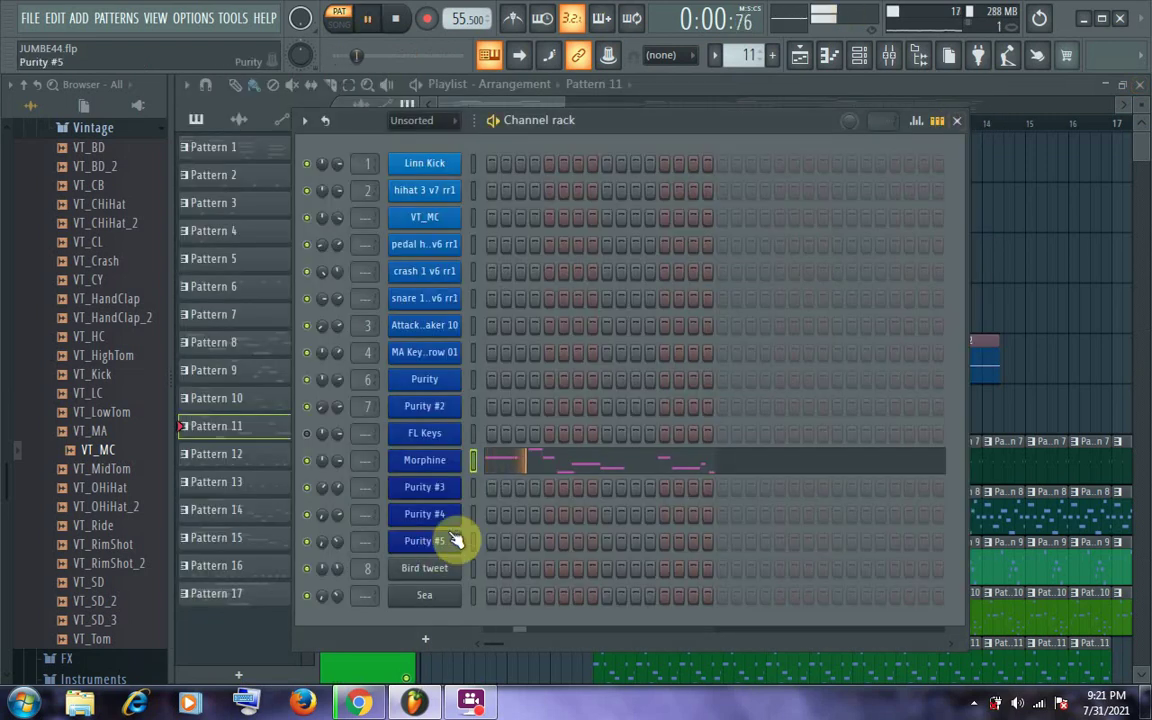
{"action": "left_click", "coordinate": [530, 472]}
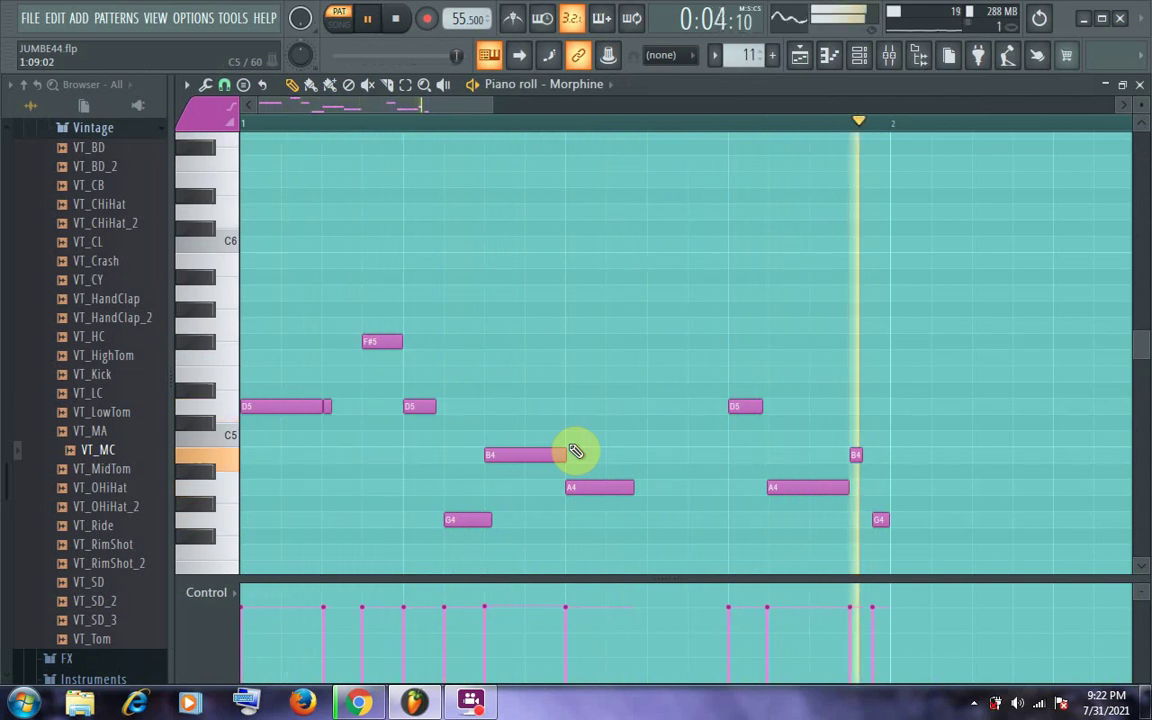
{"action": "key", "text": "space"}
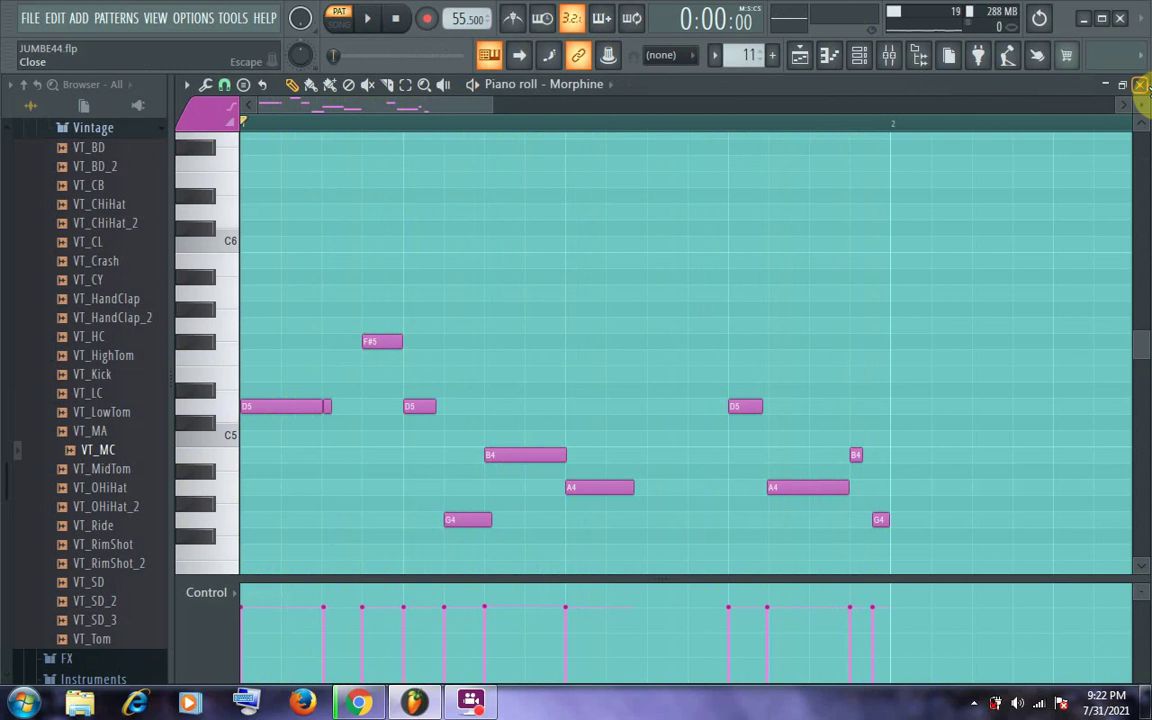
{"action": "left_click", "coordinate": [1140, 84]}
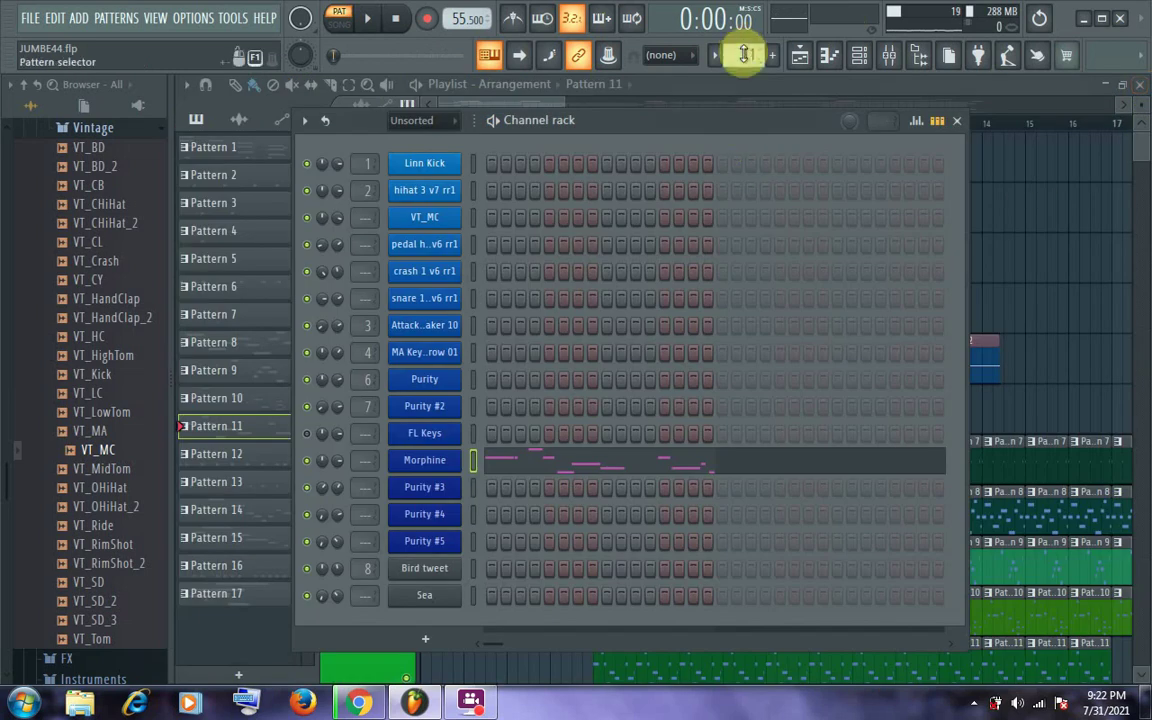
- Audition Pattern 12's drum steps, and play Pattern 13 while examining its VT_MC notes in the piano roll, stopping playback after each
{"action": "scroll", "coordinate": [745, 53], "scroll_direction": "up", "scroll_amount": 1}
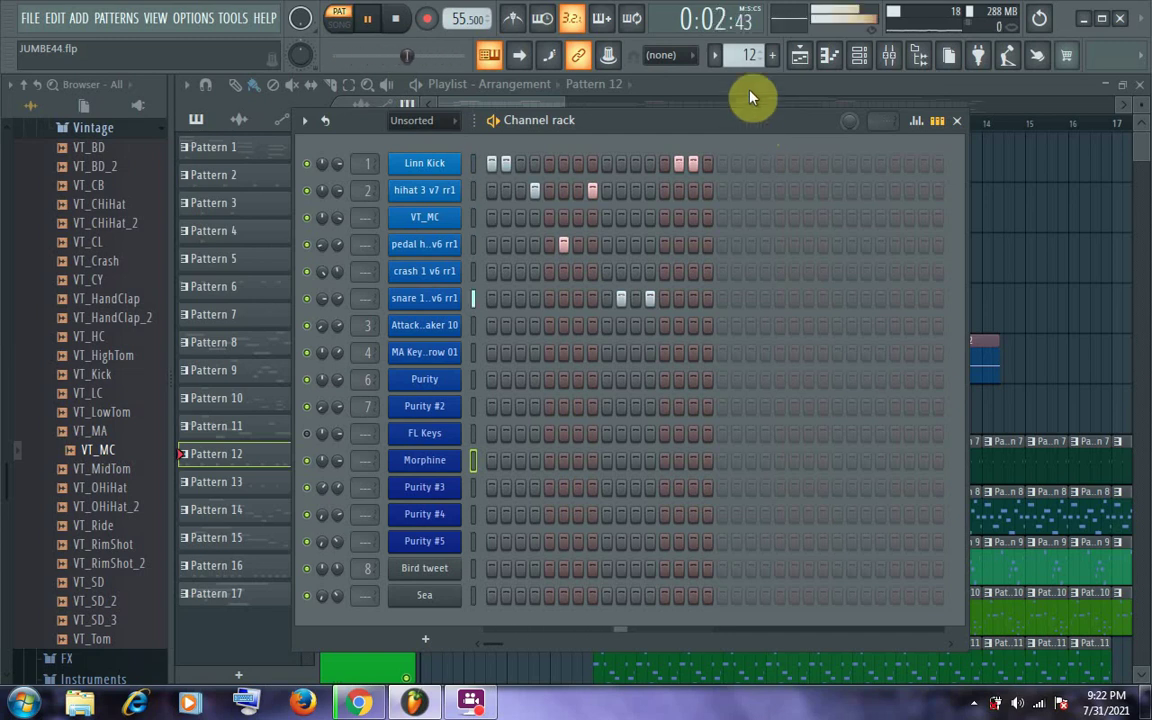
{"action": "key", "text": "space"}
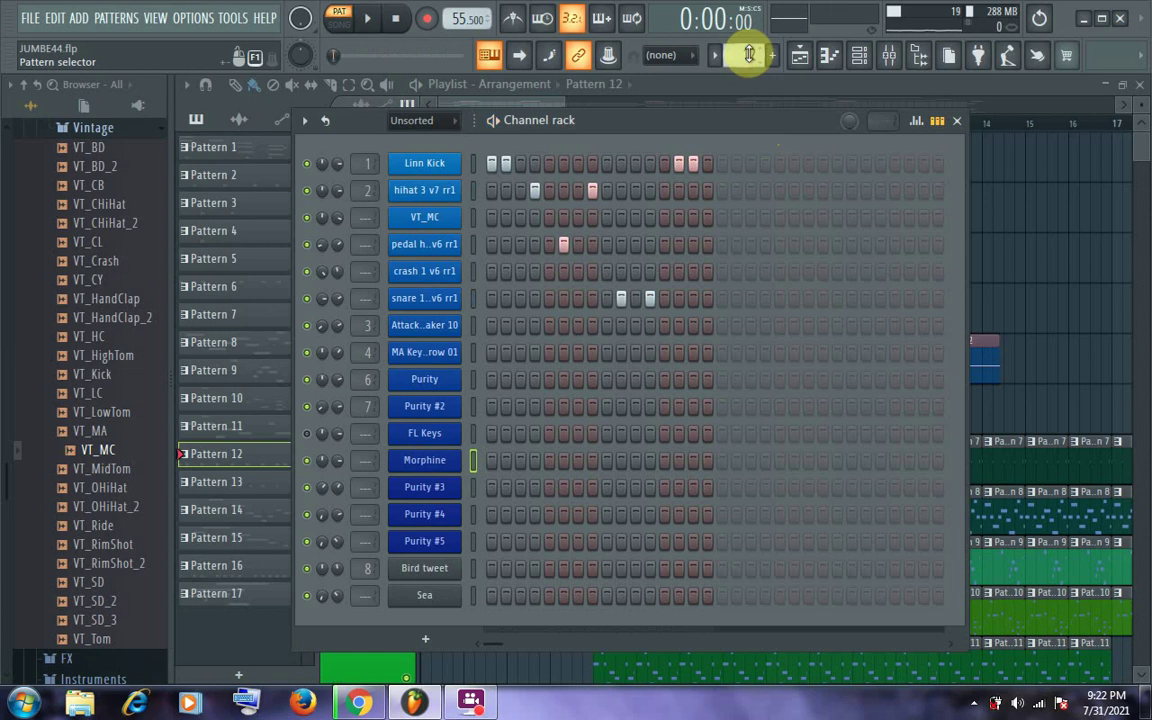
{"action": "scroll", "coordinate": [752, 54], "scroll_direction": "up", "scroll_amount": 1}
{"action": "key", "text": "space"}
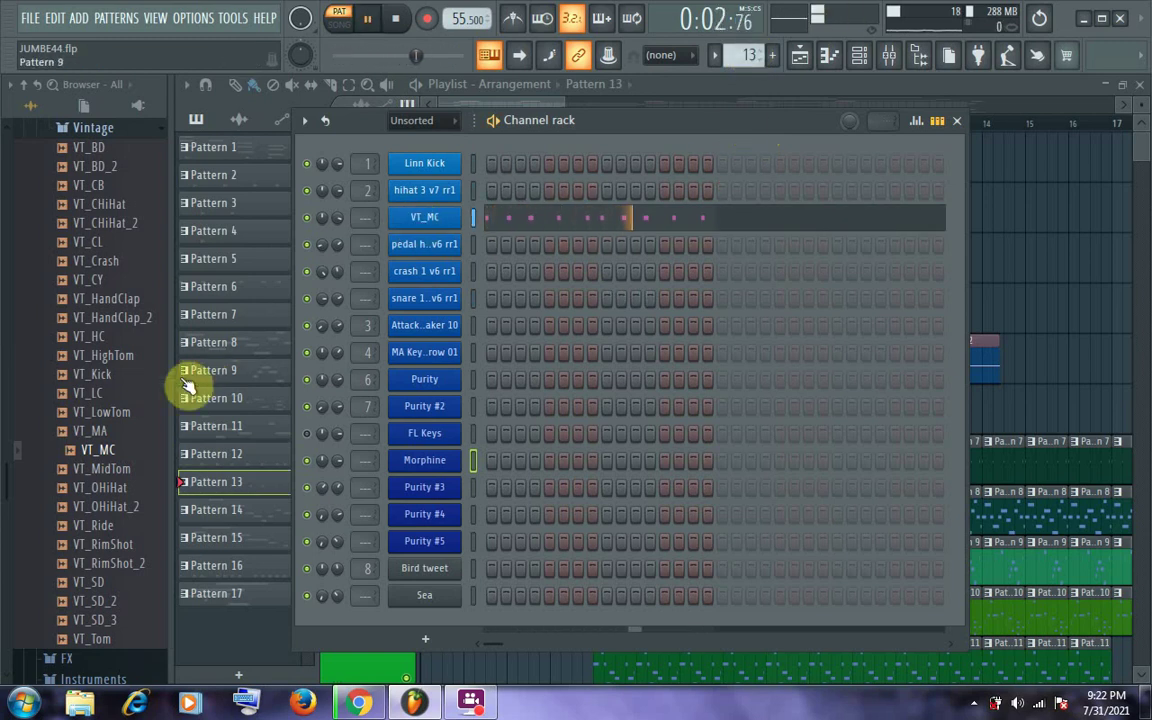
{"action": "key", "text": "space"}
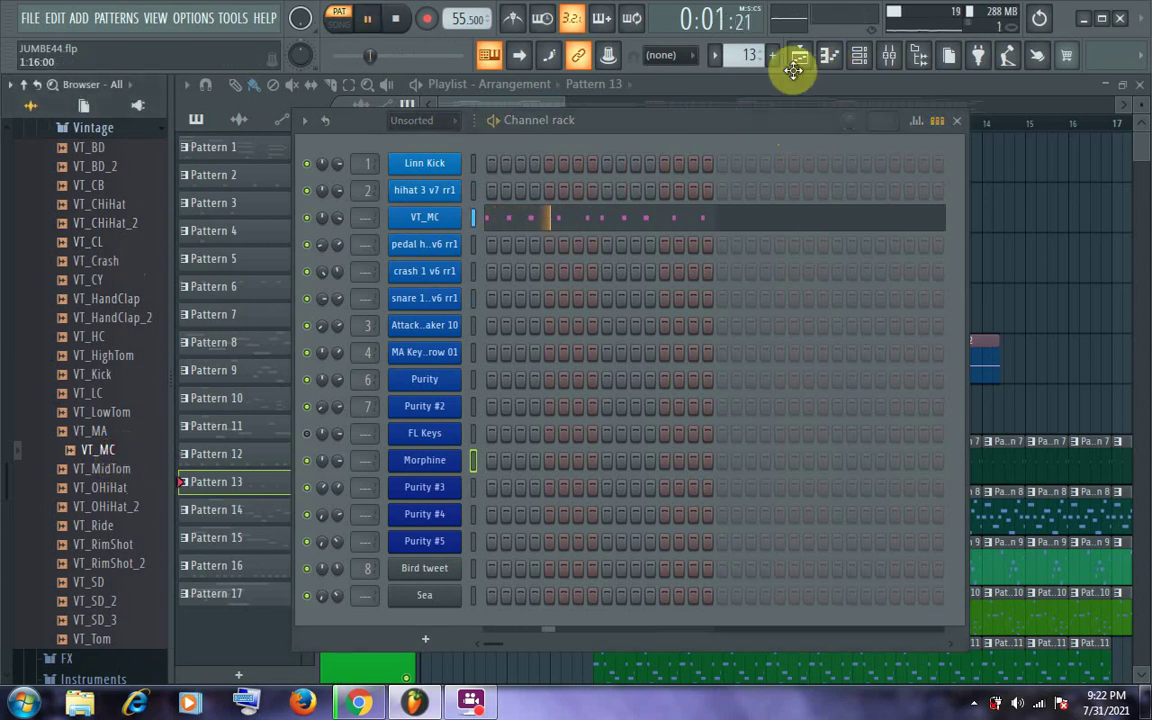
{"action": "left_click", "coordinate": [653, 218]}
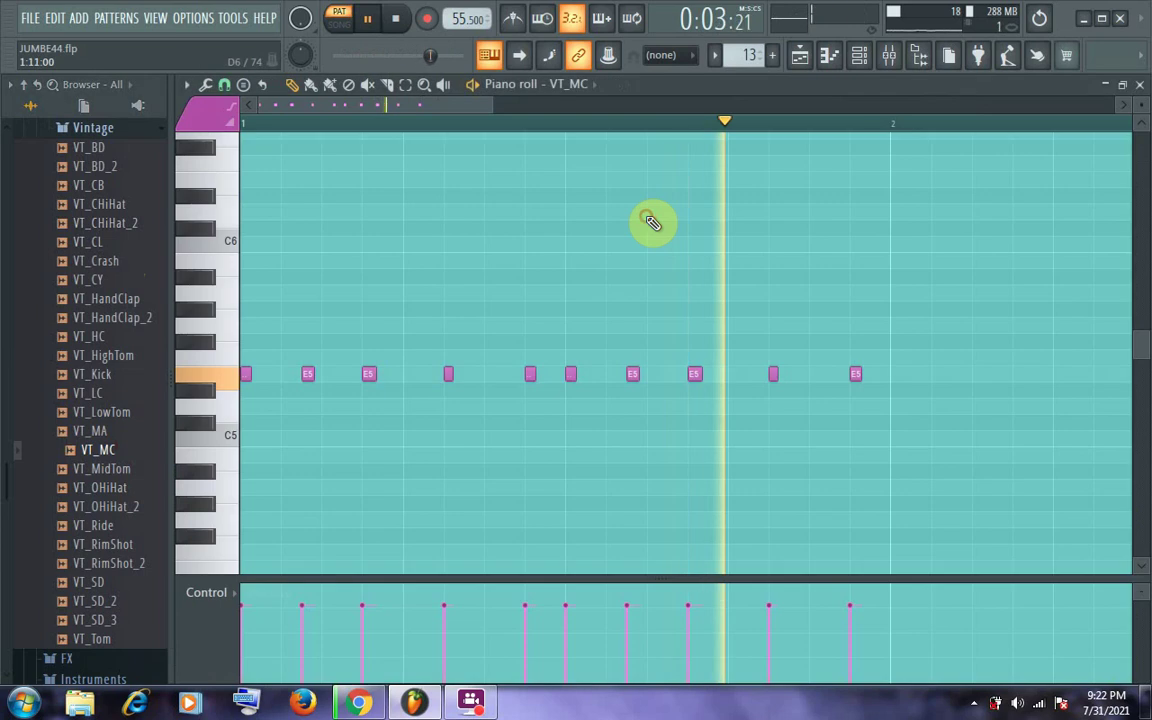
{"action": "left_click", "coordinate": [1141, 88]}
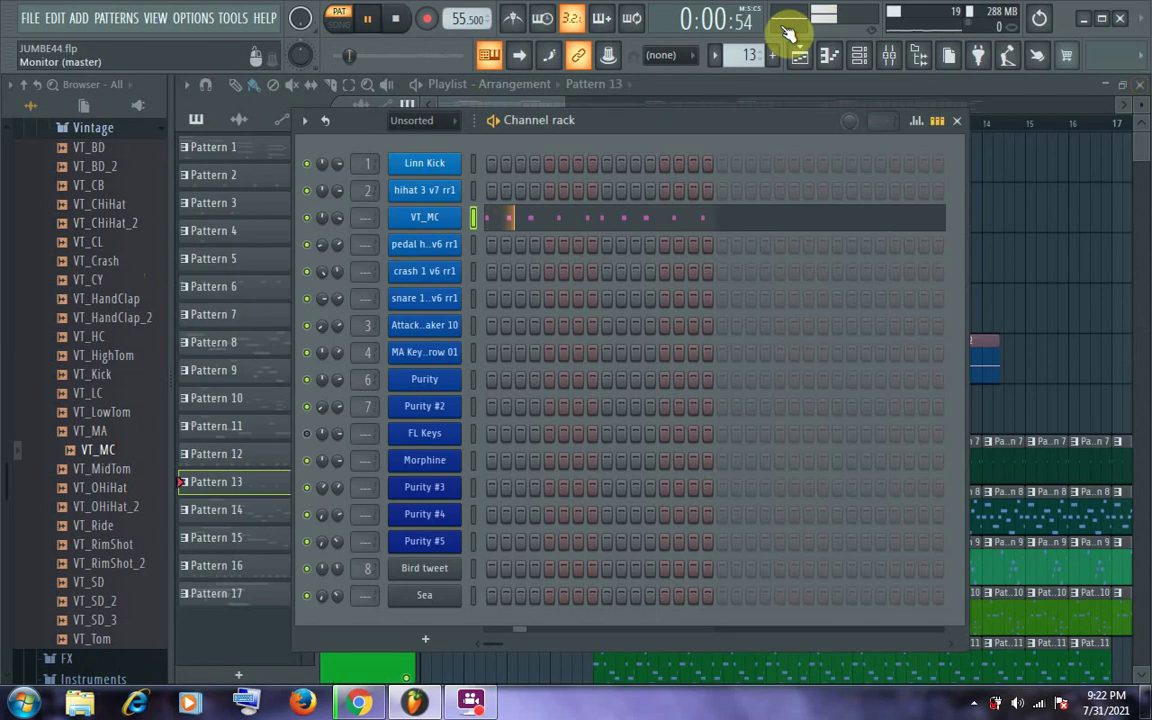
{"action": "key", "text": "space"}
- Select Pattern 14, examine its Purity #4 melody in the piano roll during playback, and inspect the preset loaded in that instrument
{"action": "scroll", "coordinate": [738, 57], "scroll_direction": "up", "scroll_amount": 1}
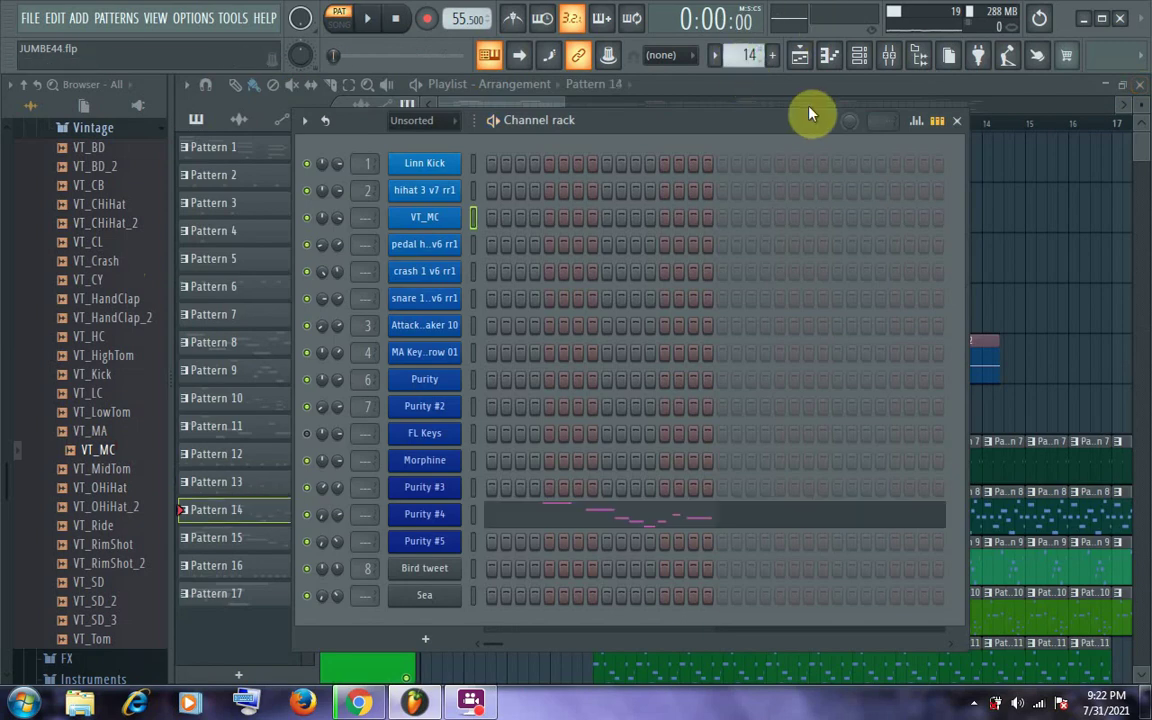
{"action": "left_click", "coordinate": [513, 521]}
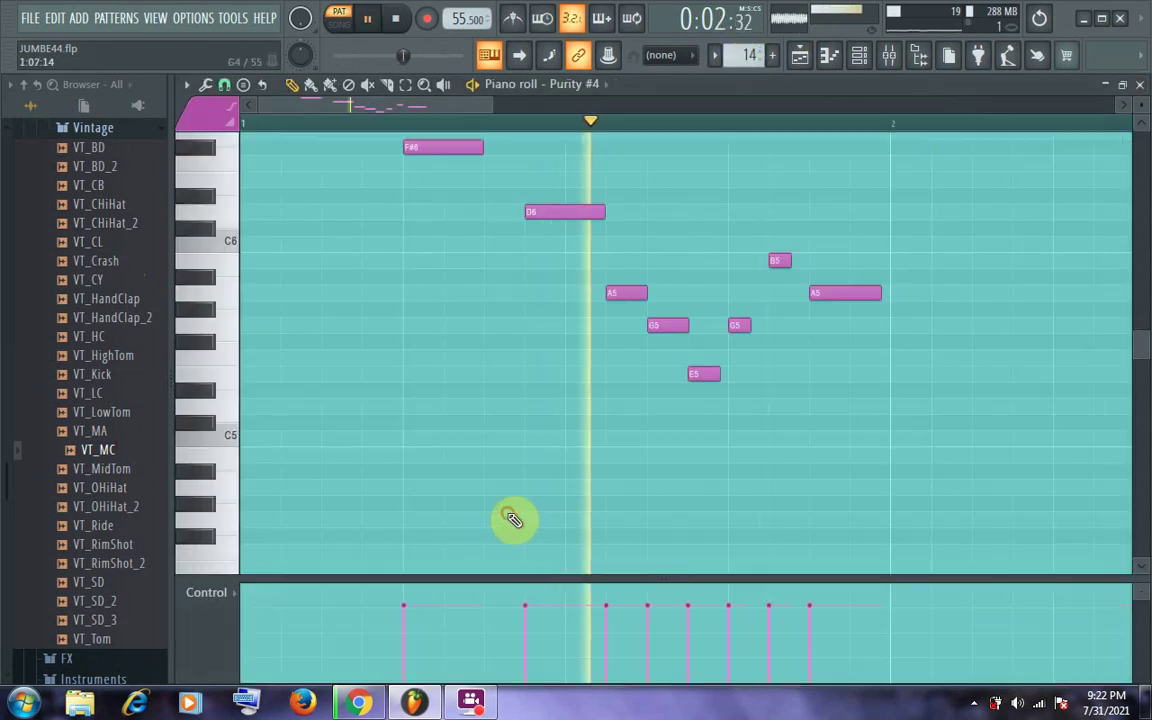
{"action": "left_click", "coordinate": [1141, 87]}
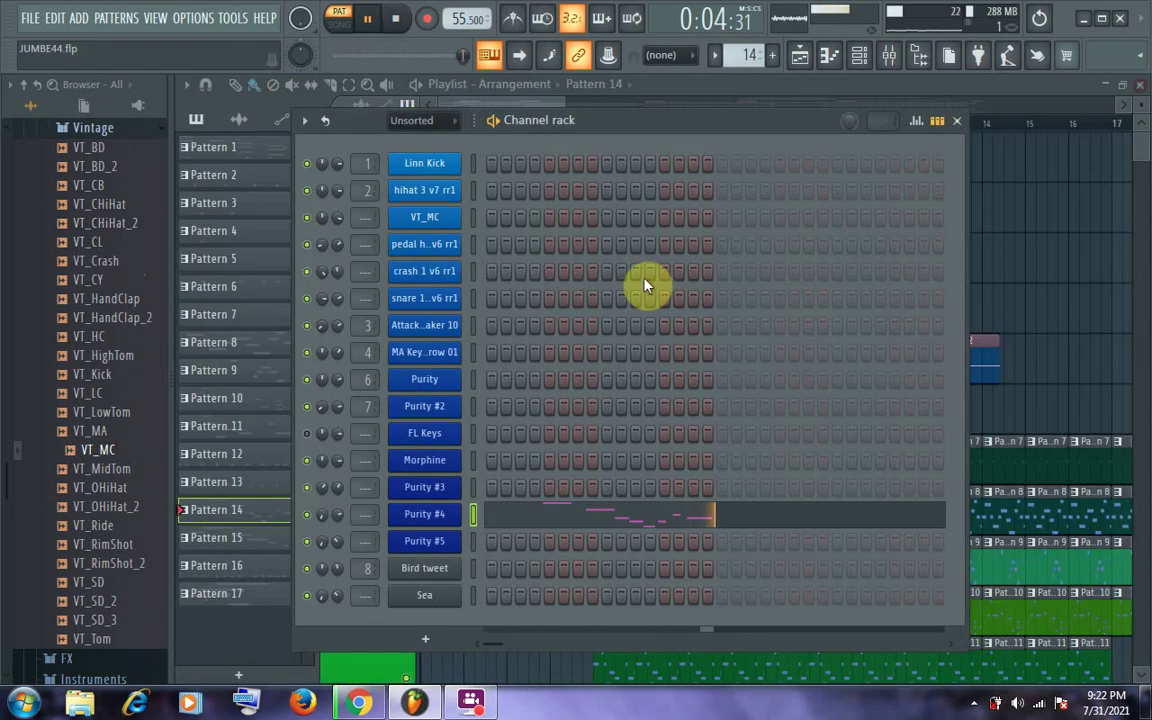
{"action": "left_click", "coordinate": [437, 529]}
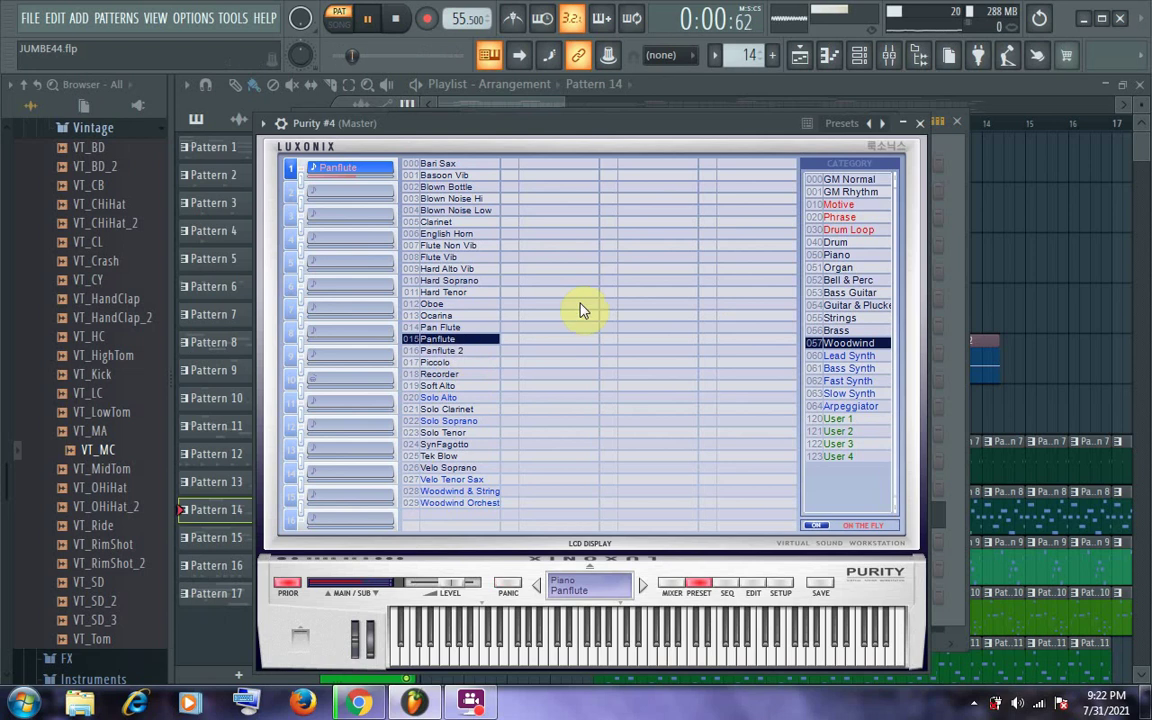
{"action": "key", "text": "space"}
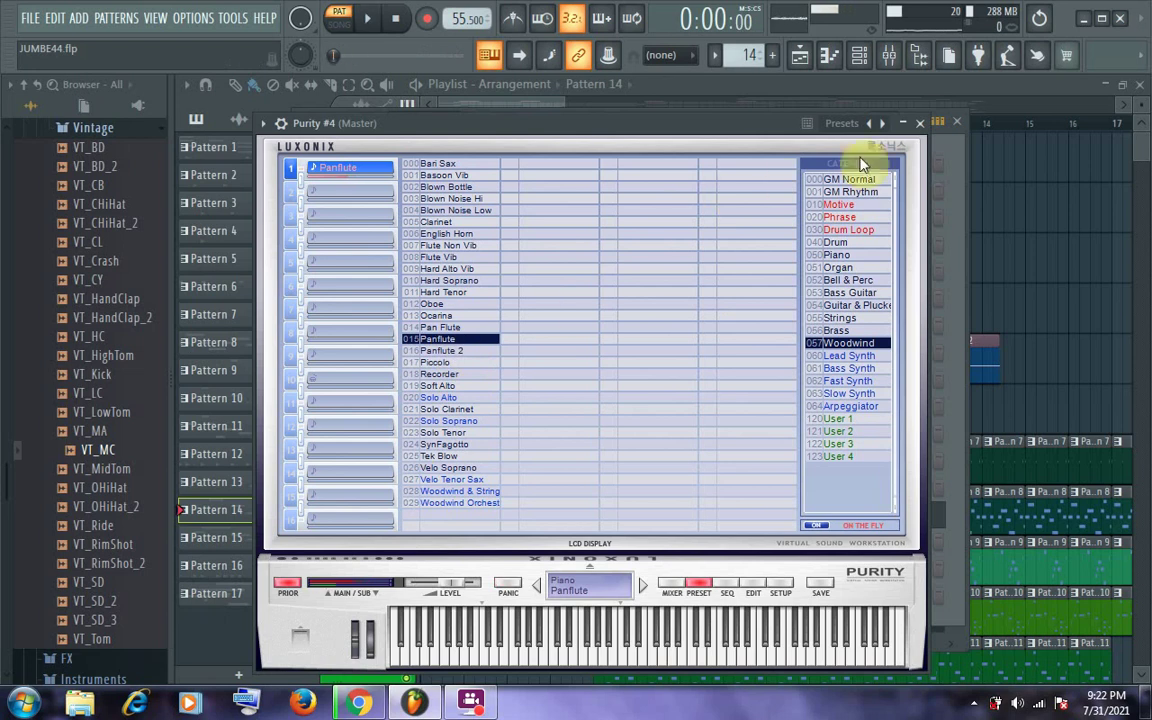
{"action": "left_click", "coordinate": [918, 124]}
- Select Pattern 15, play and examine its Purity #5 melody in the piano roll, and inspect the preset loaded in that instrument
{"action": "scroll", "coordinate": [736, 52], "scroll_direction": "up", "scroll_amount": 2}
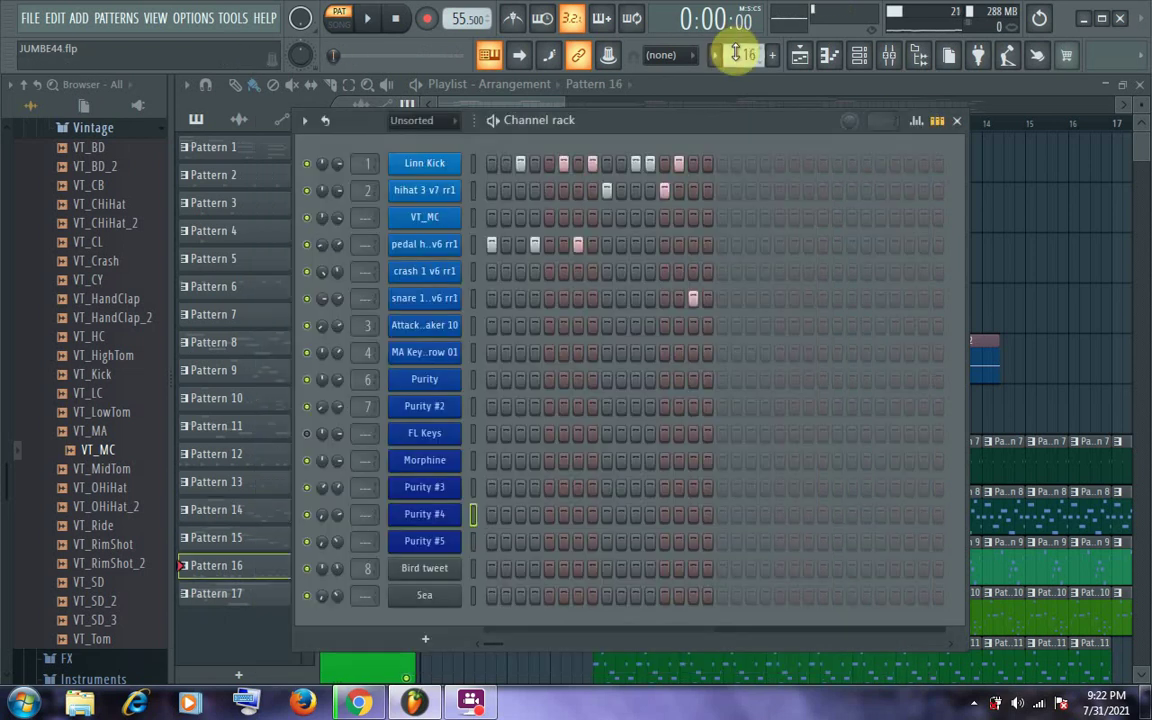
{"action": "scroll", "coordinate": [736, 52], "scroll_direction": "down", "scroll_amount": 1}
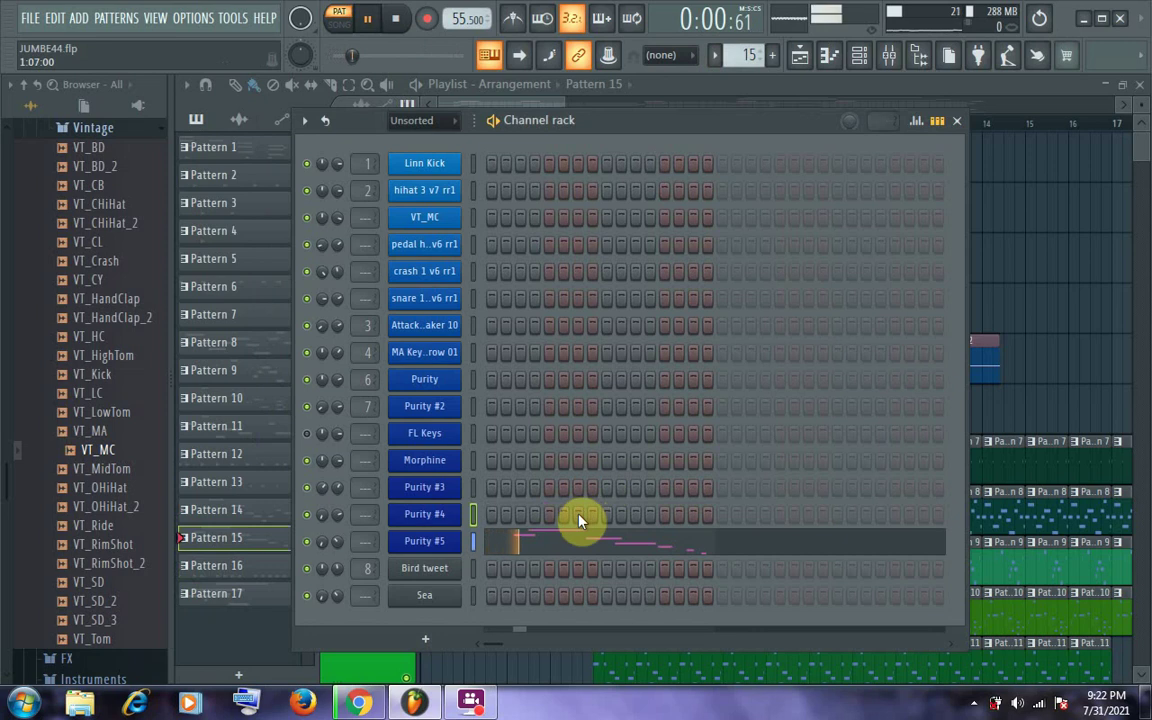
{"action": "left_click", "coordinate": [525, 547]}
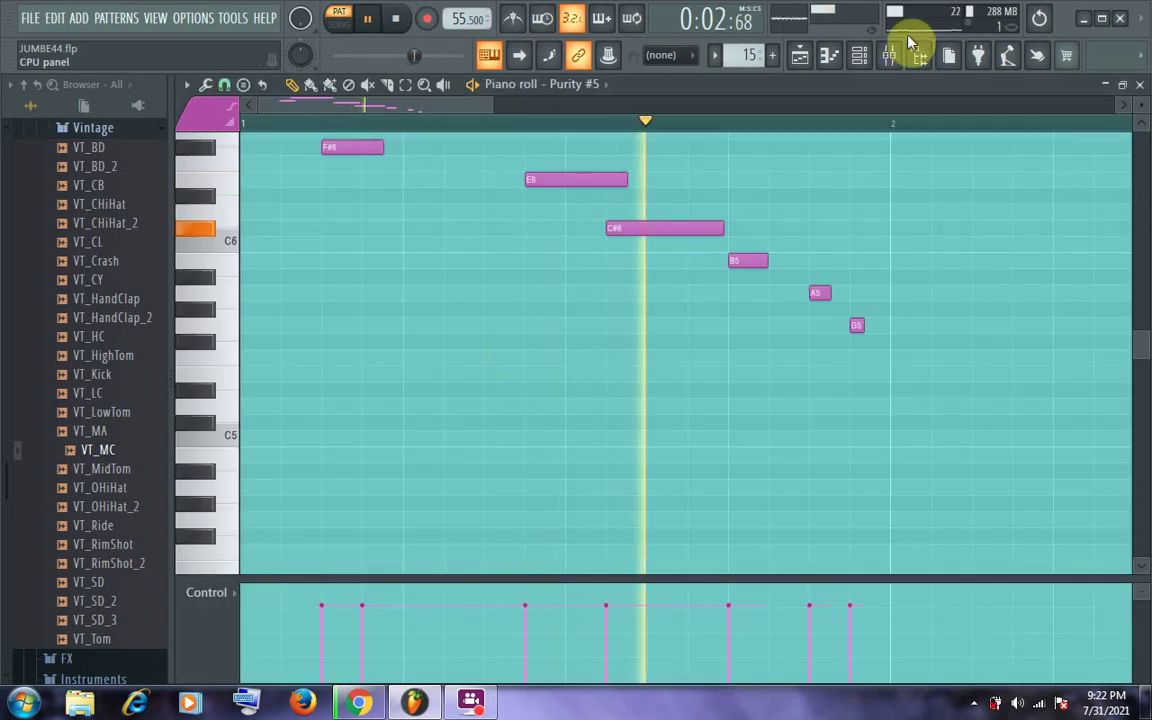
{"action": "scroll", "coordinate": [820, 142], "scroll_direction": "up", "scroll_amount": 2}
{"action": "scroll", "coordinate": [820, 155], "scroll_direction": "up", "scroll_amount": 4}
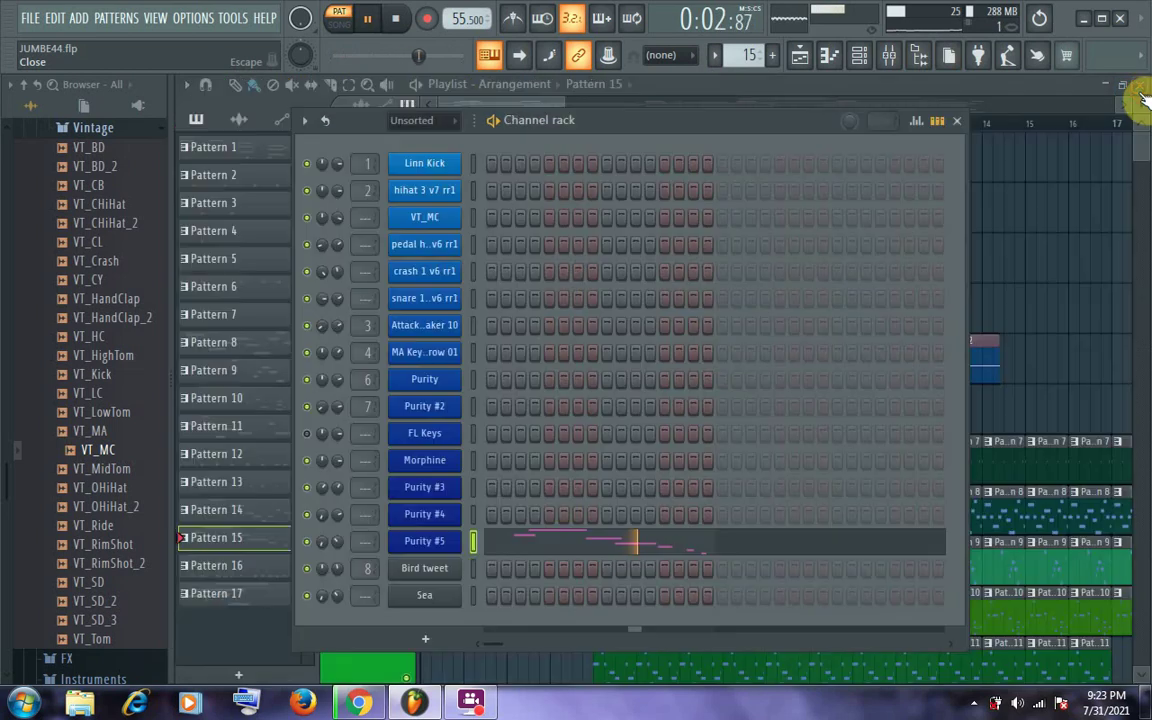
{"action": "left_click", "coordinate": [1139, 92]}
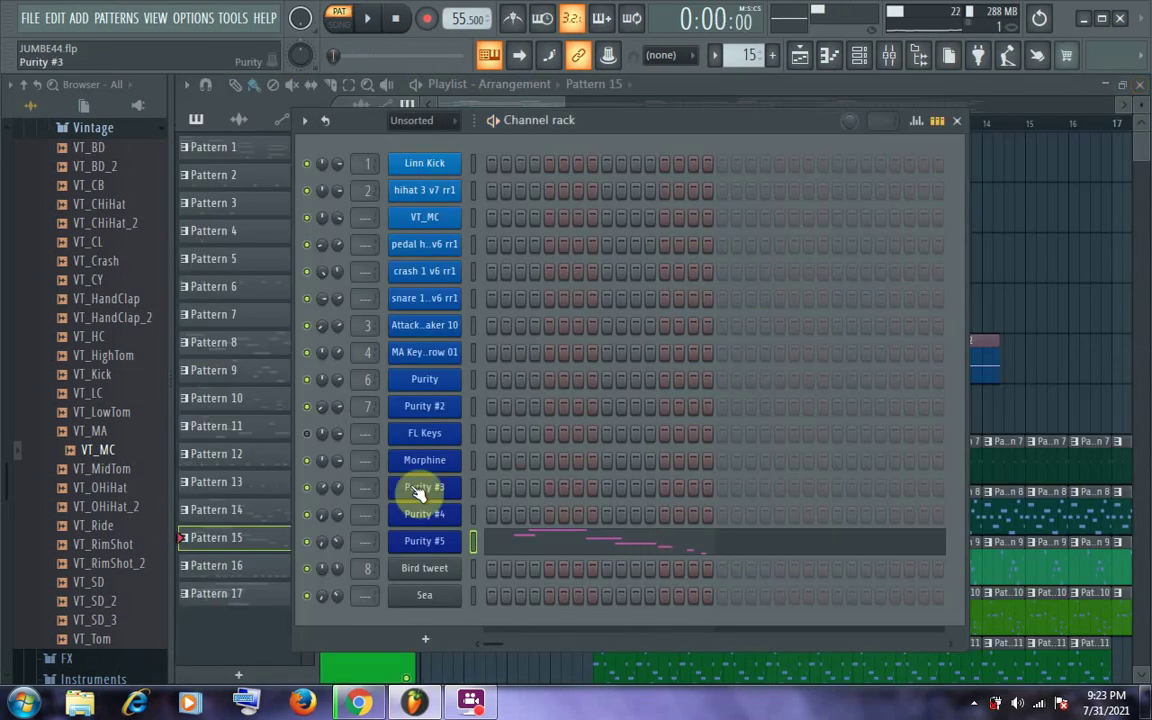
{"action": "left_click", "coordinate": [428, 545]}
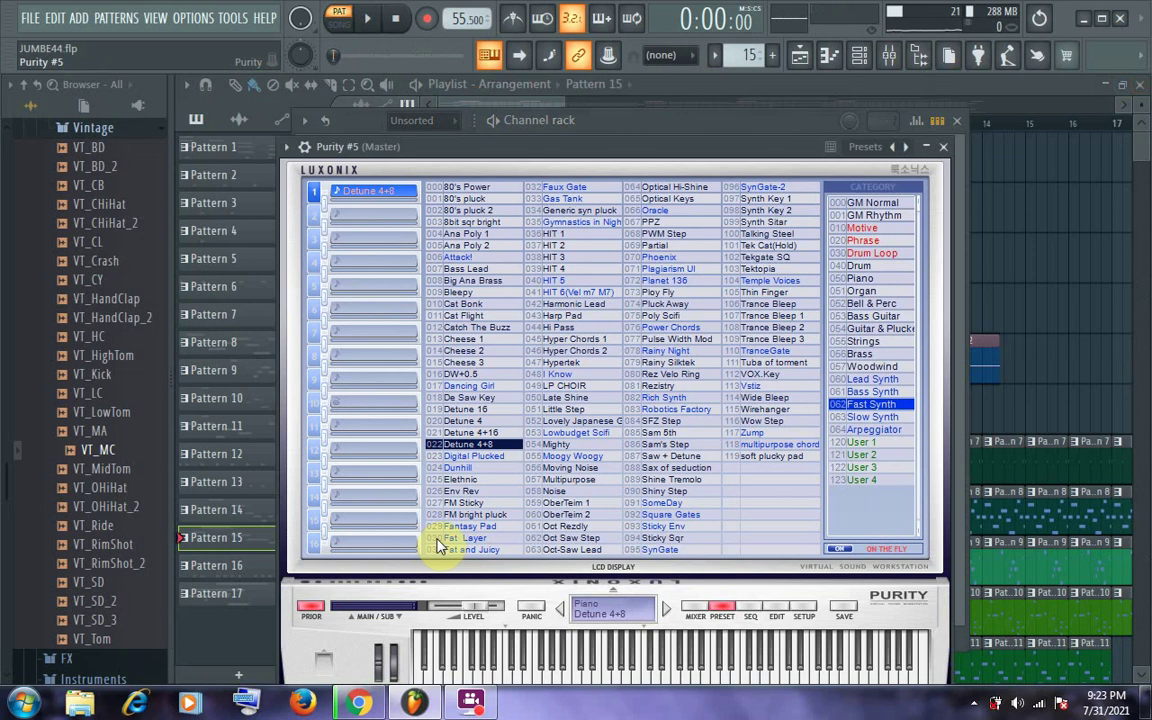
{"action": "left_click", "coordinate": [944, 149]}
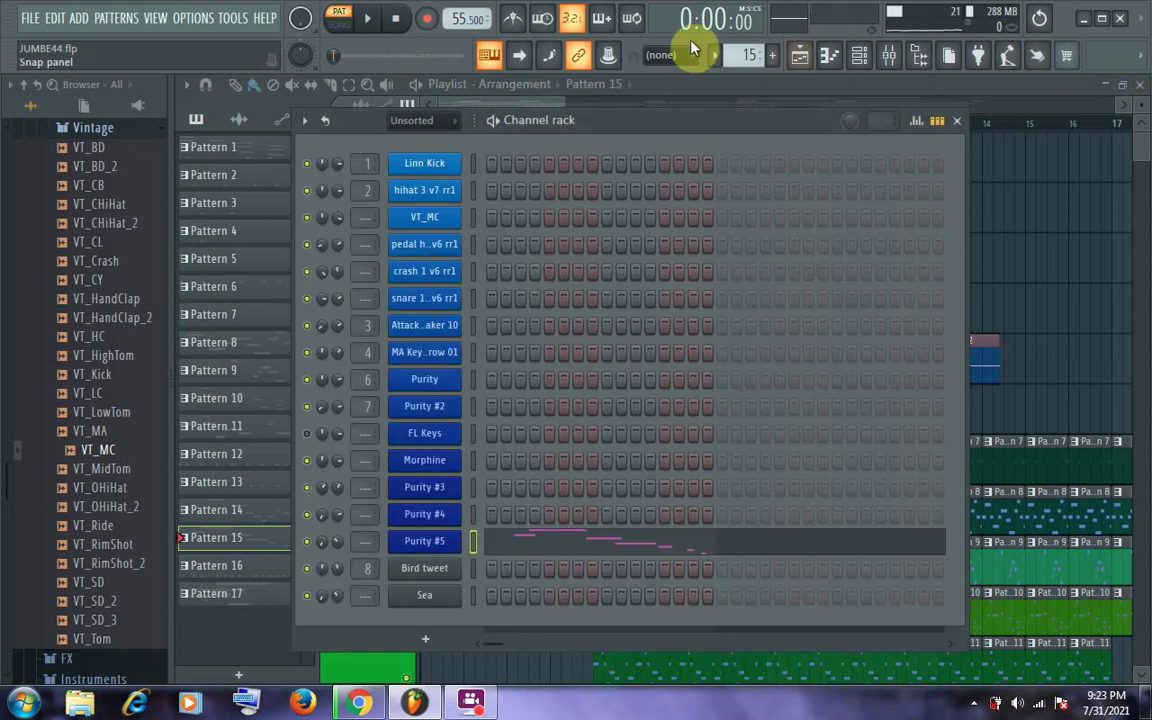
- Audition Pattern 16's drum steps, stop playback, and advance the pattern selection through Patterns 17 and 18
{"action": "scroll", "coordinate": [733, 57], "scroll_direction": "up", "scroll_amount": 1}
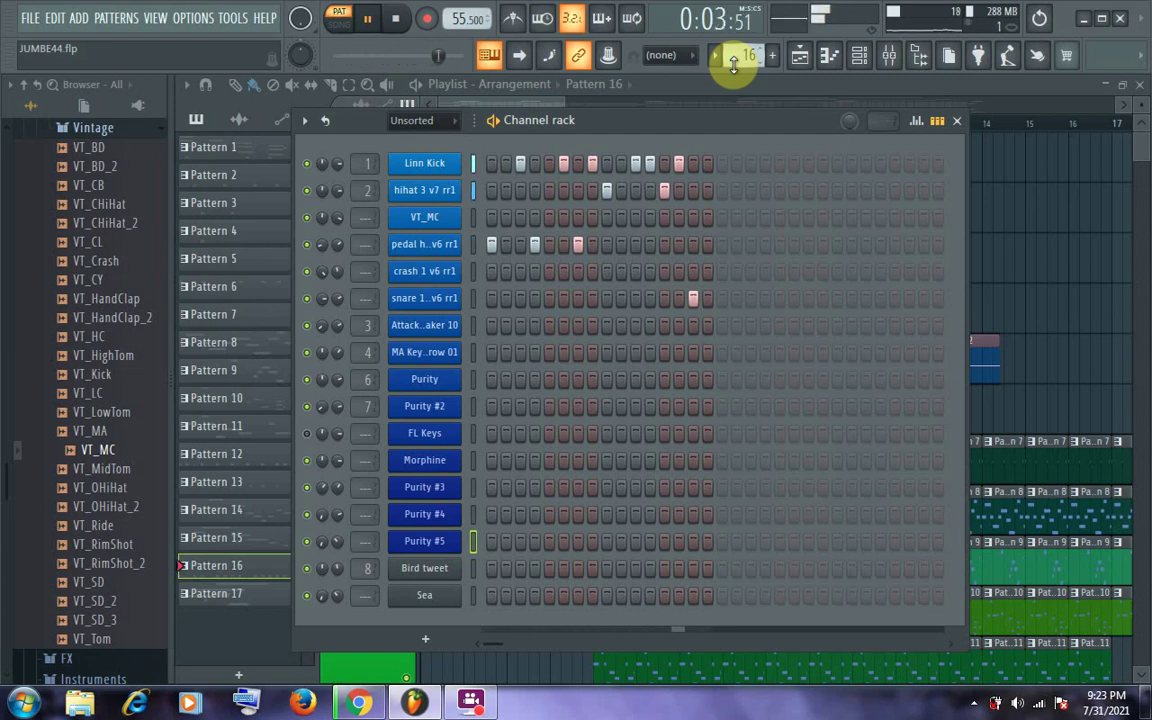
{"action": "scroll", "coordinate": [733, 63], "scroll_direction": "up", "scroll_amount": 1}
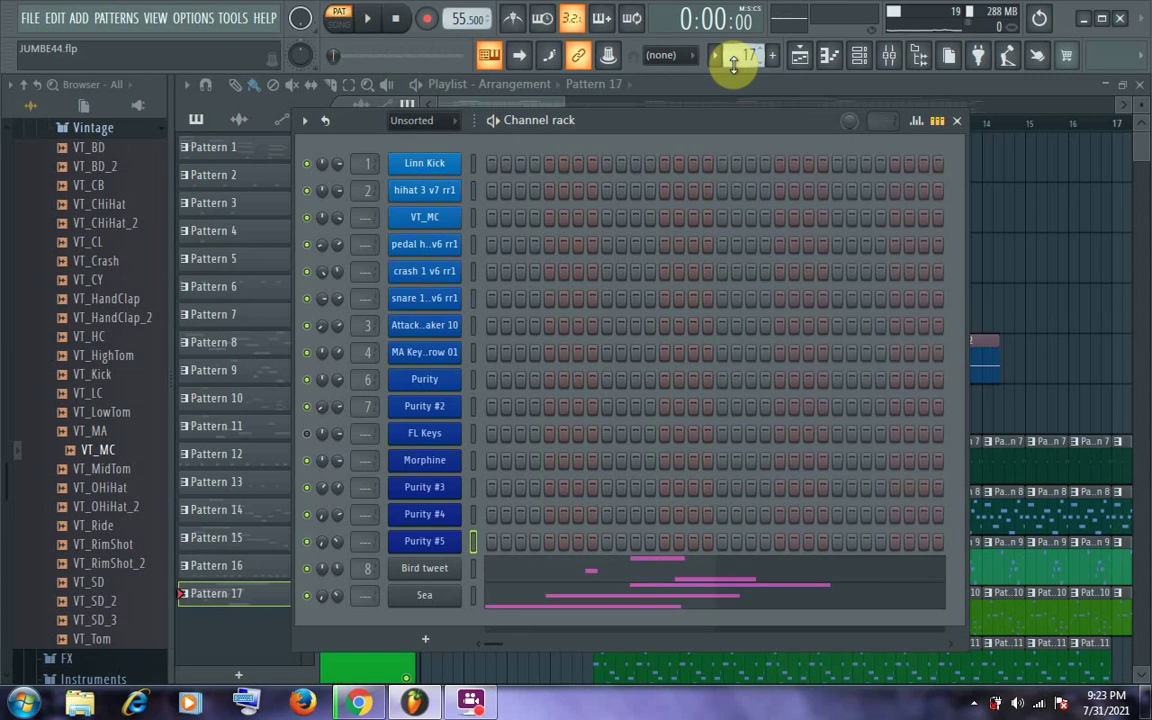
{"action": "scroll", "coordinate": [733, 63], "scroll_direction": "up", "scroll_amount": 1}
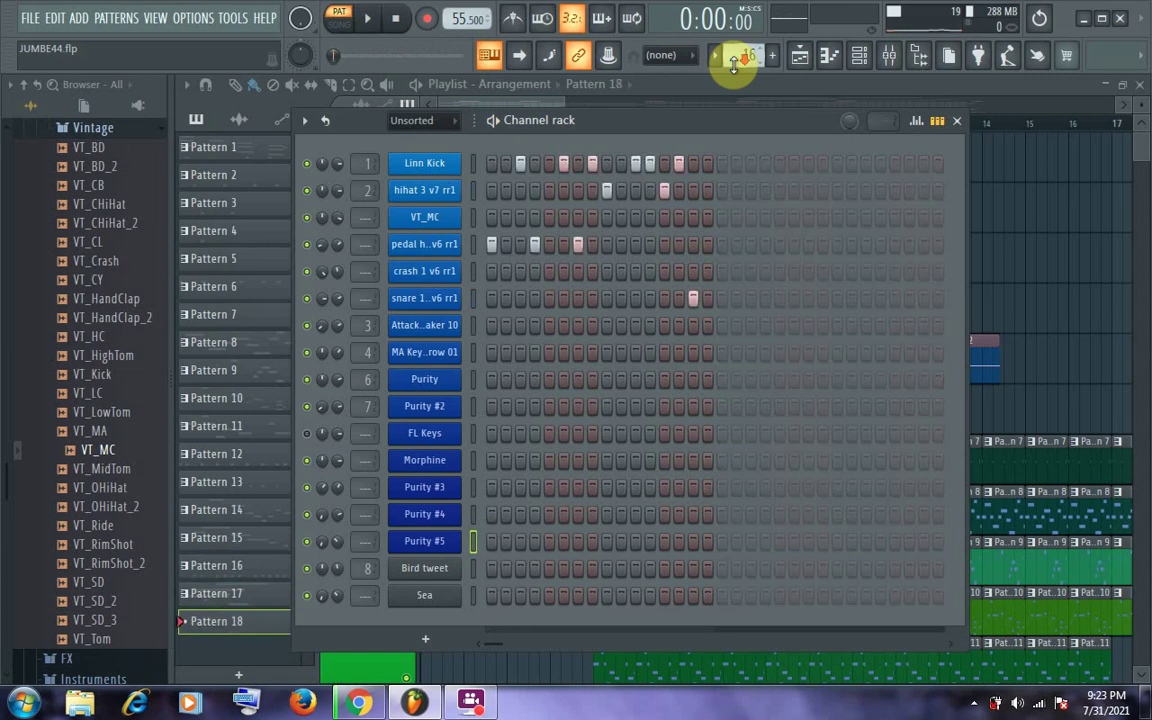
- Return the pattern selection to Pattern 1, bring the playlist arrangement into view, and switch playback to song mode
{"action": "scroll", "coordinate": [733, 63], "scroll_direction": "down", "scroll_amount": 15}
{"action": "scroll", "coordinate": [733, 63], "scroll_direction": "down", "scroll_amount": 2}
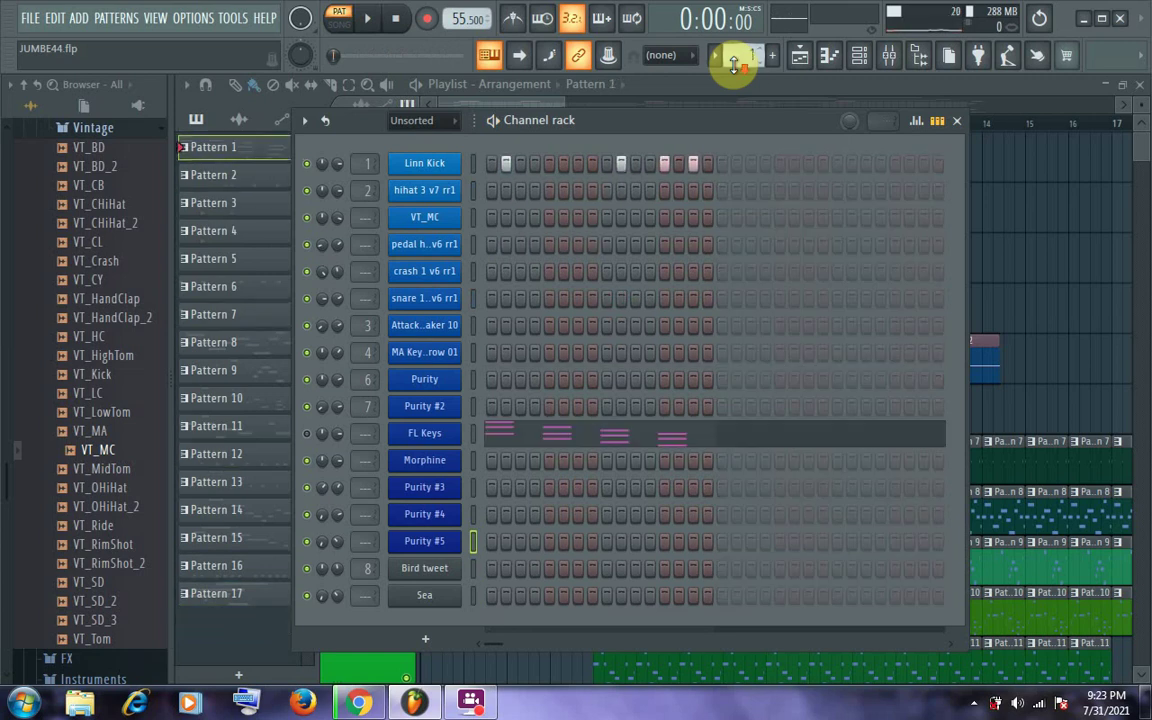
{"action": "left_click", "coordinate": [799, 56]}
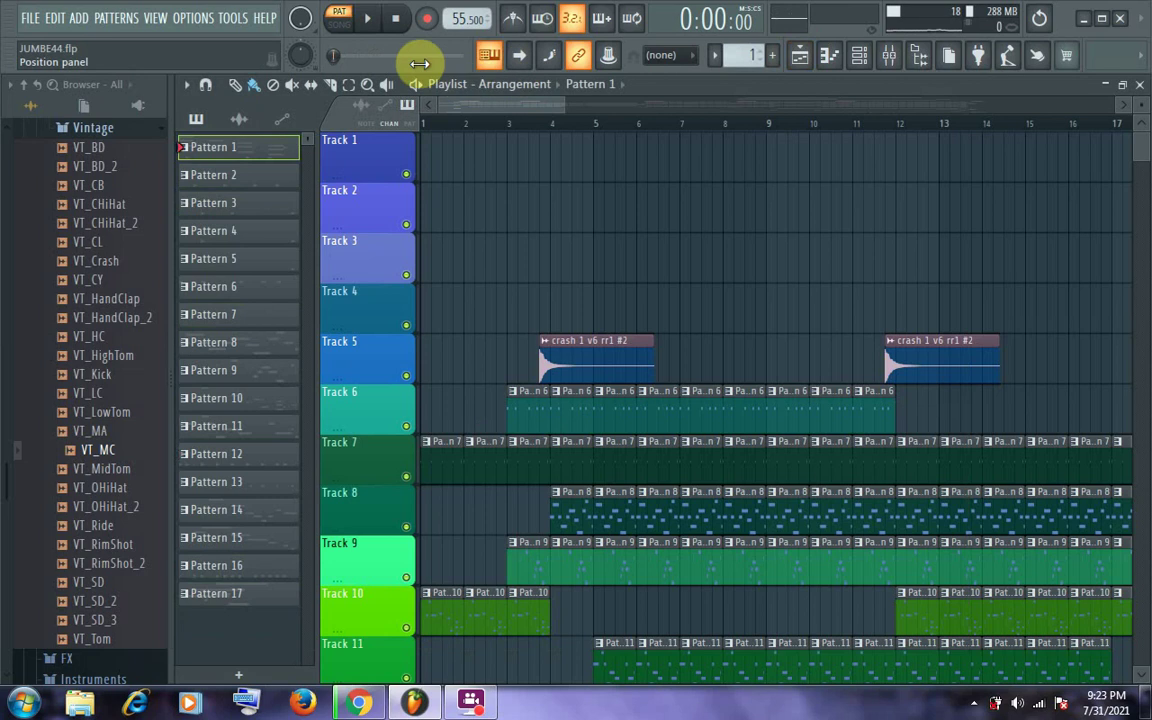
{"action": "left_click", "coordinate": [338, 36]}
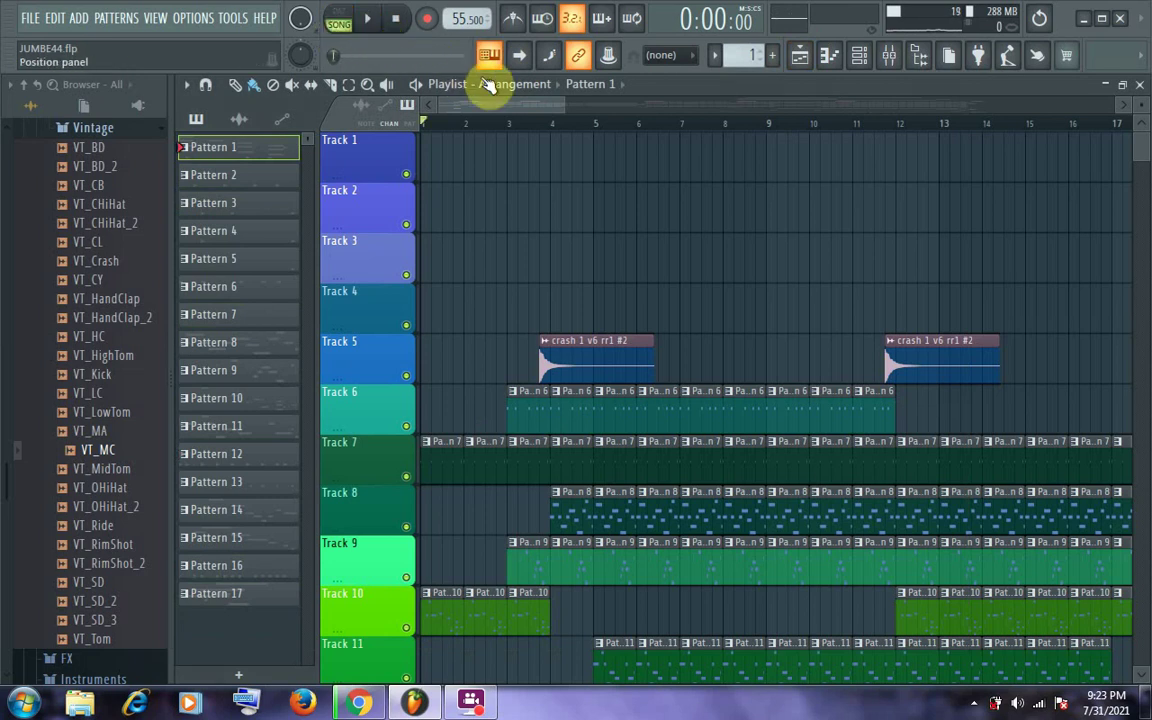
- Fit the full song arrangement and more tracks into the playlist view, play the song from the start, and stop playback
{"action": "left_click_drag", "start_coordinate": [561, 108], "coordinate": [1020, 107]}
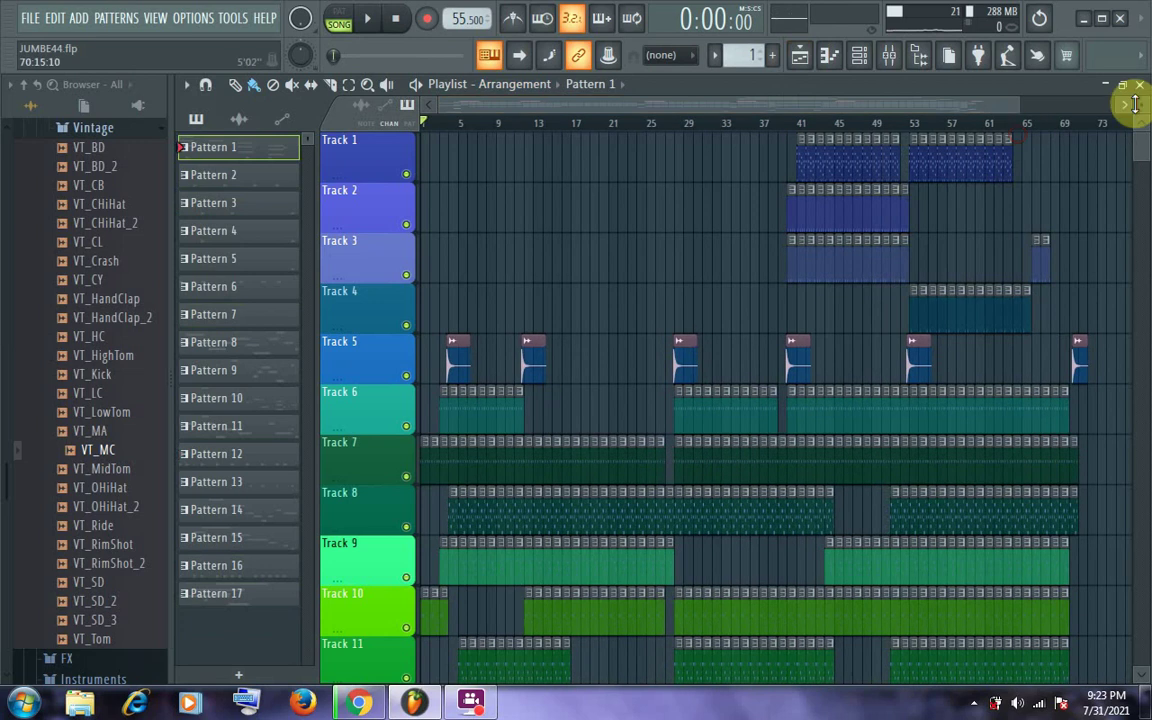
{"action": "left_click_drag", "start_coordinate": [1143, 105], "coordinate": [1137, 103]}
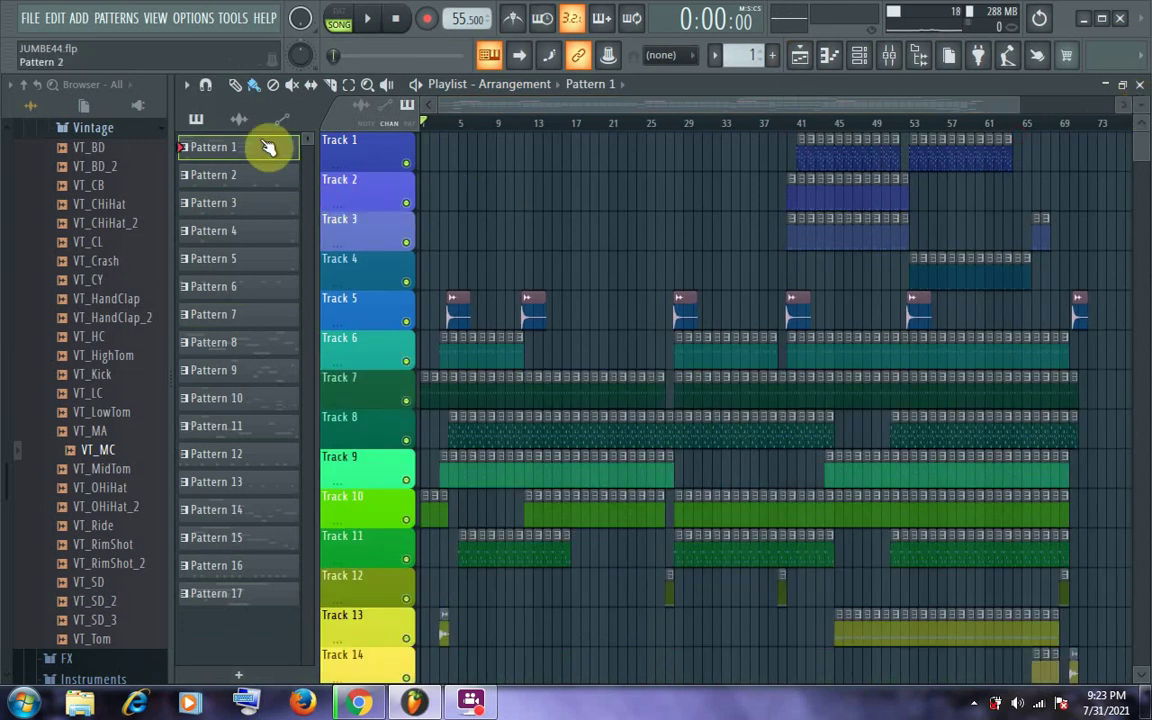
{"action": "left_click", "coordinate": [367, 22]}
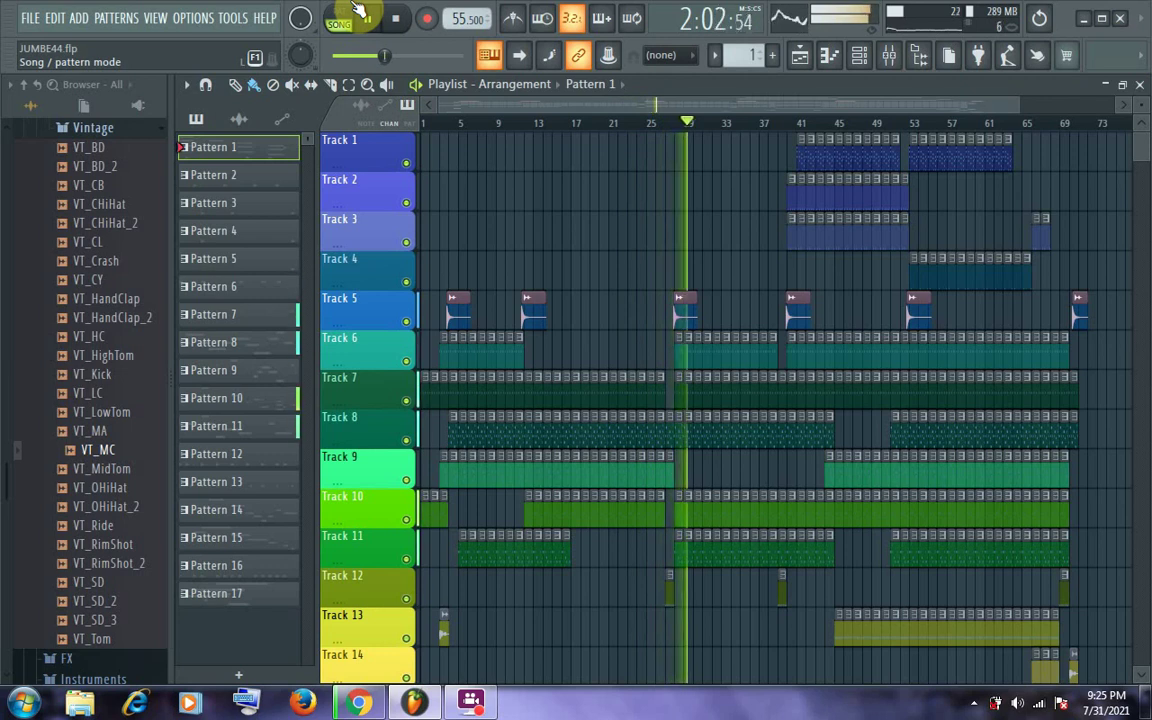
{"action": "key", "text": "space"}
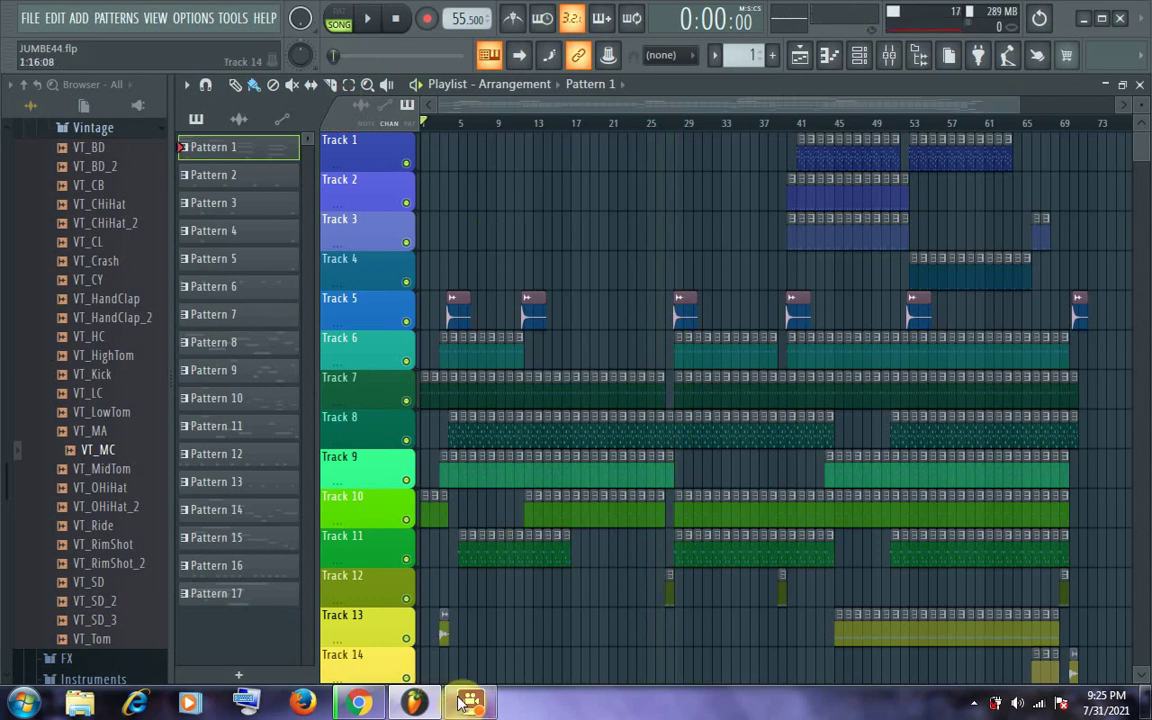
{"action": "mouse_move", "coordinate": [459, 697]}
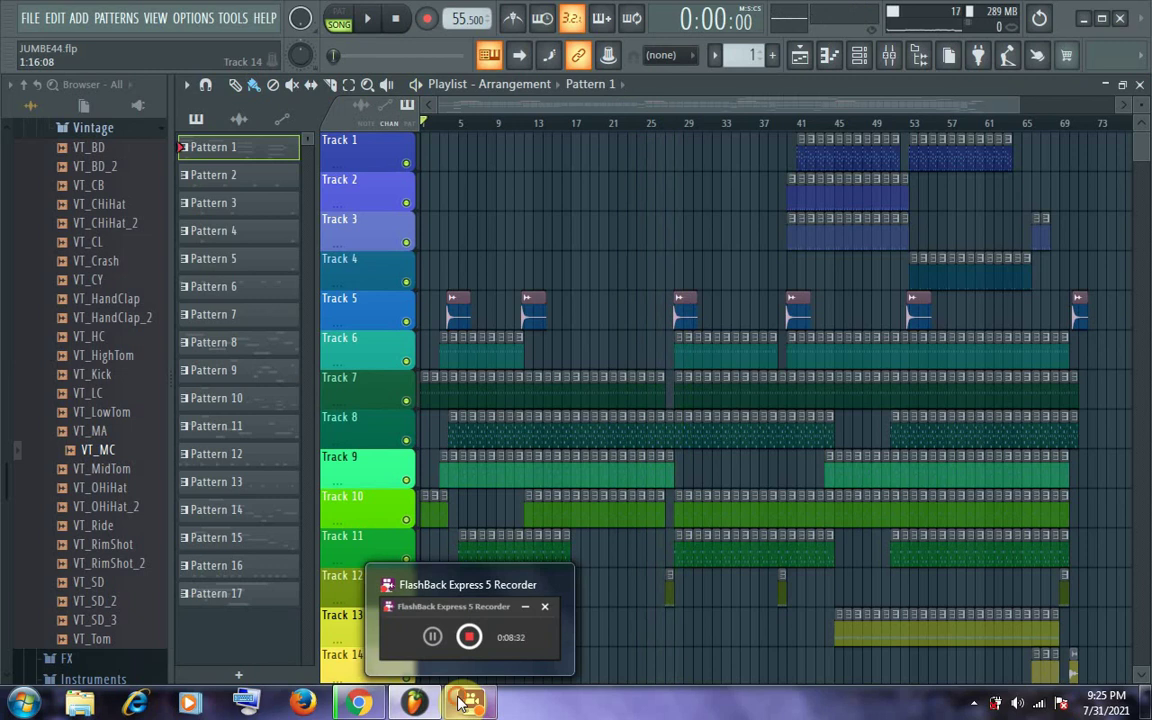
{"action": "left_click", "coordinate": [461, 701]}
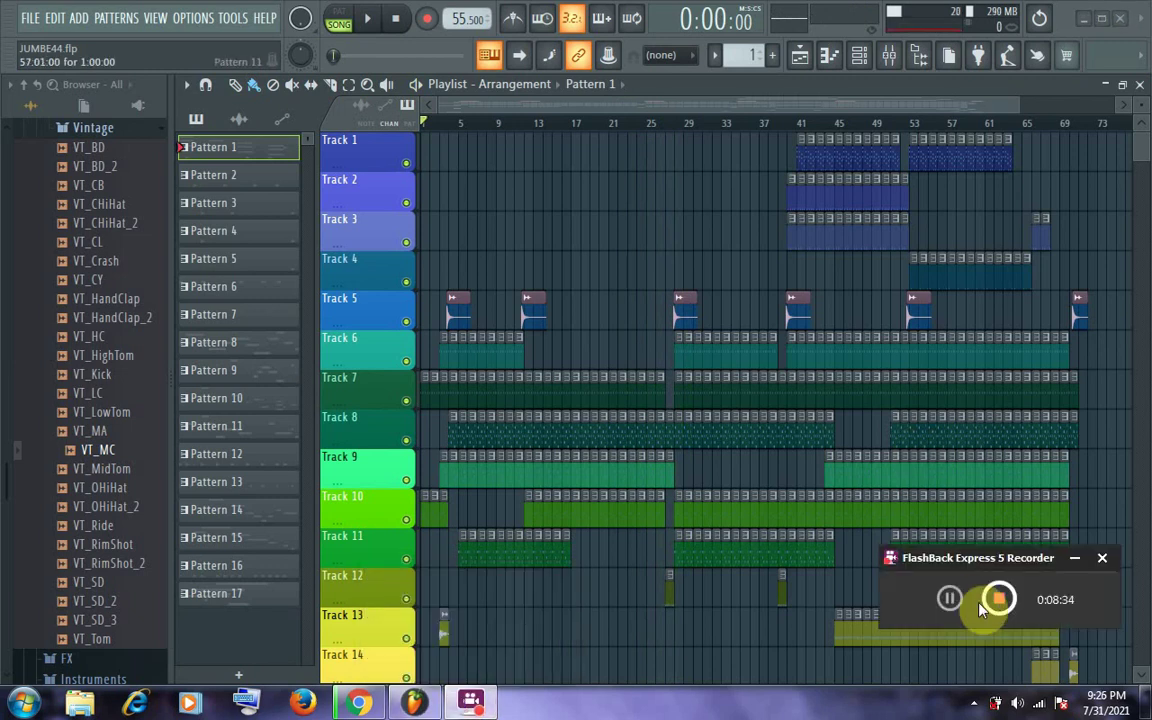